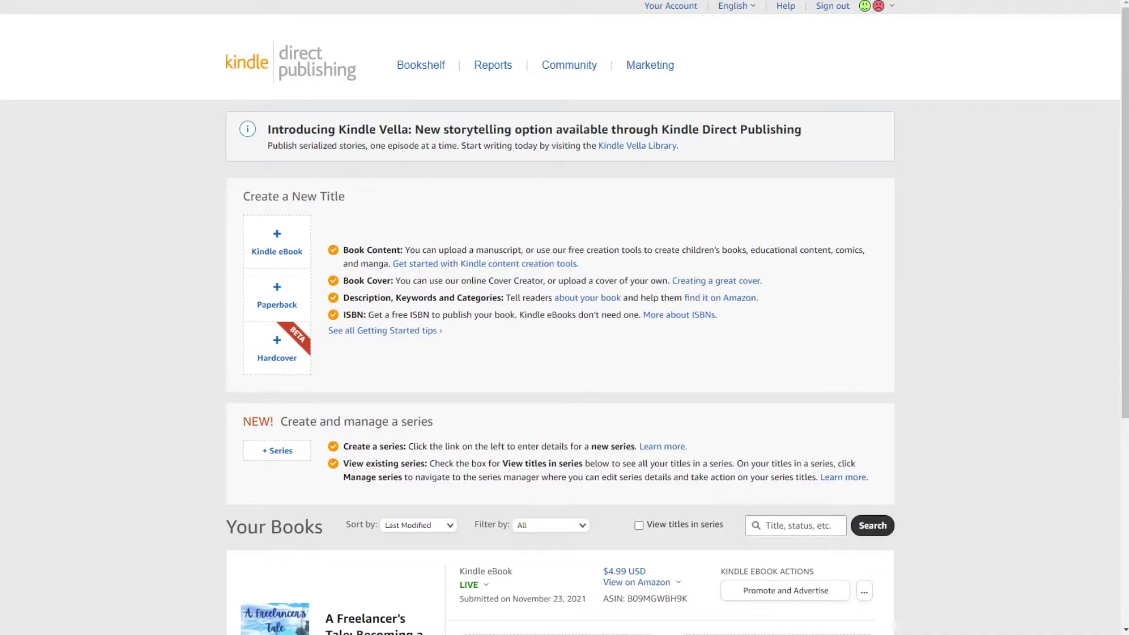
Step: From KDP's Marketing page, open Author Central for the Amazon.com marketplace
scroll(565, 411, down, 3)
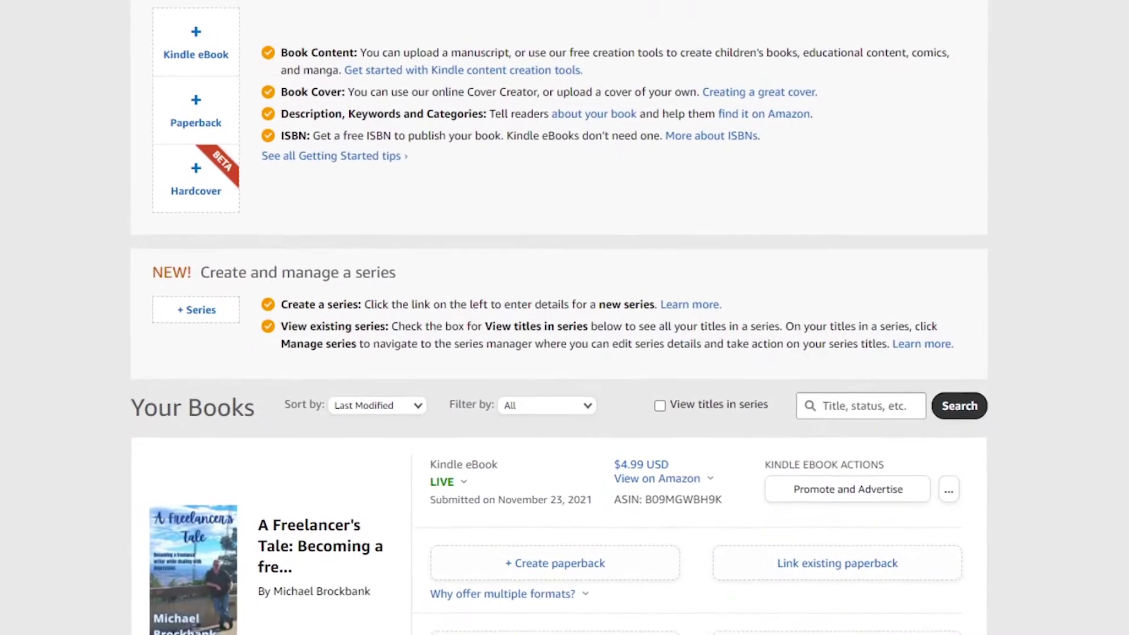
scroll(565, 318, up, 10)
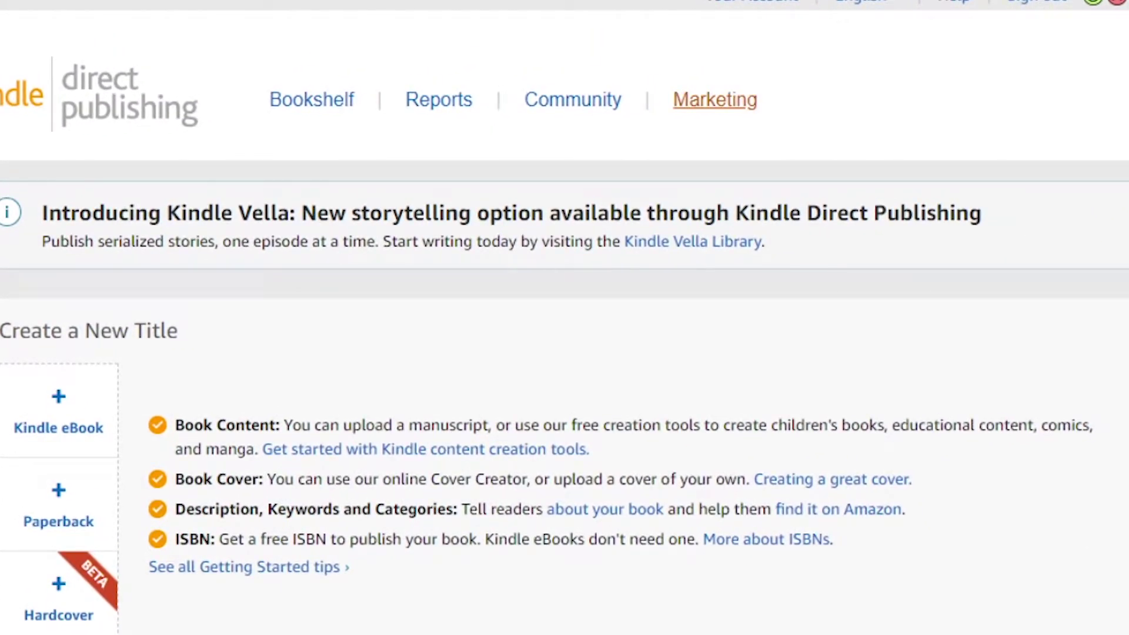
click(710, 104)
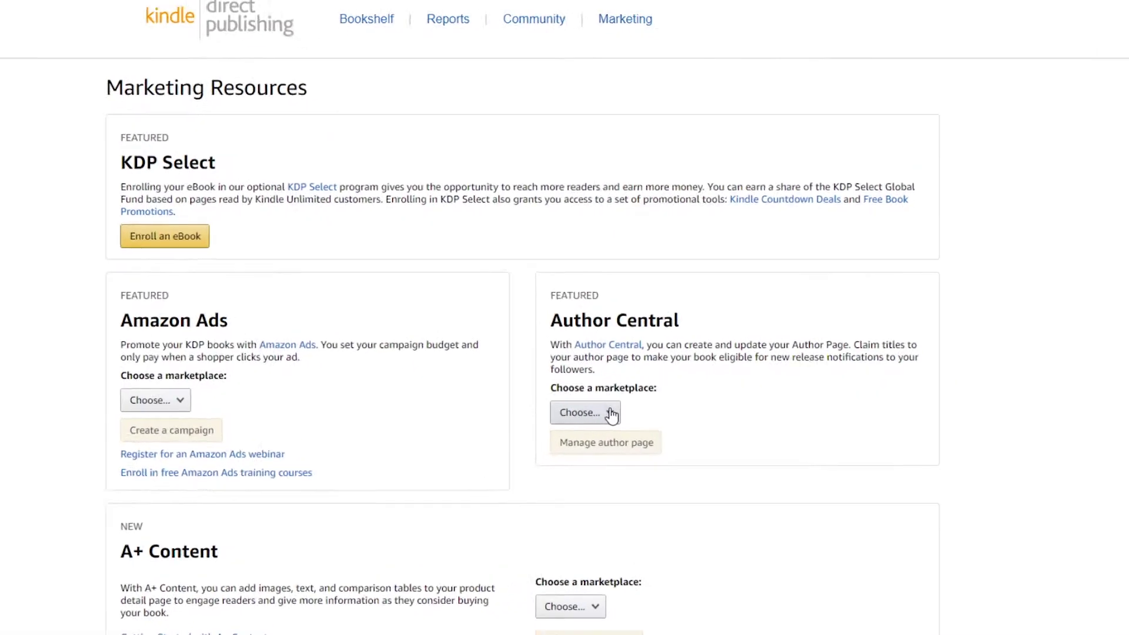
click(611, 415)
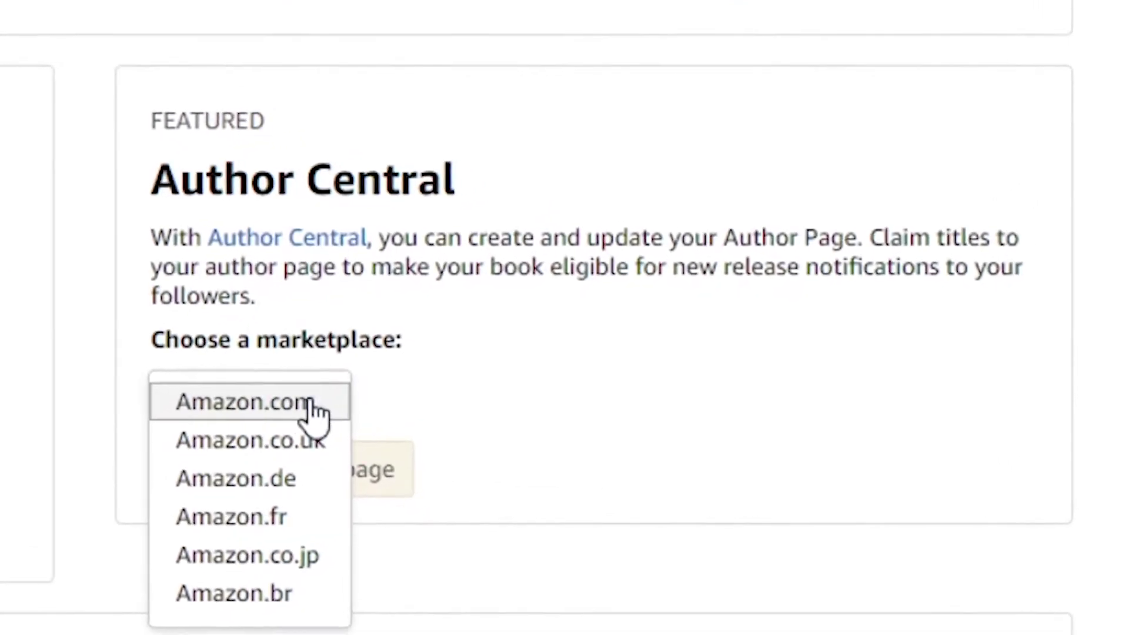
click(613, 417)
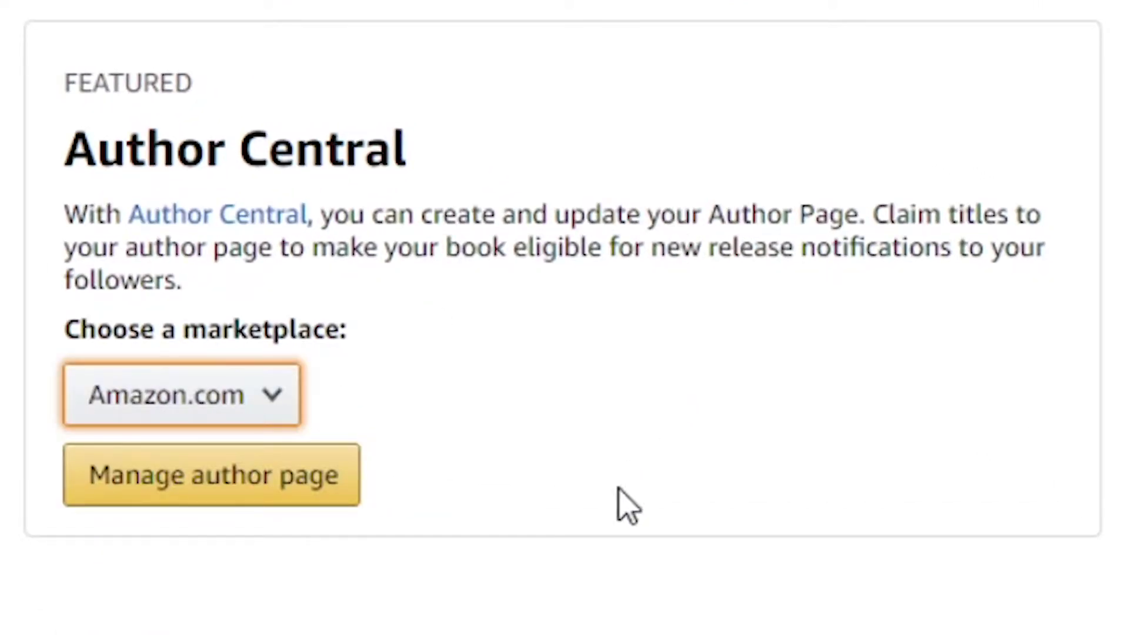
click(191, 496)
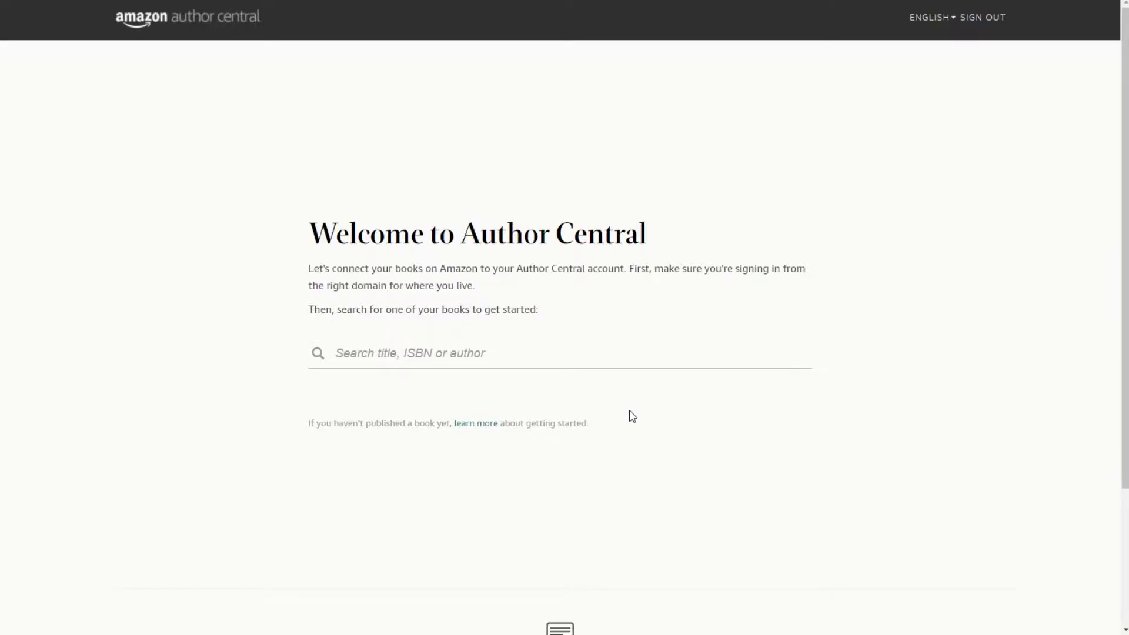
Step: Search for 'A Freelancer's Tale', fix the misspelled title, and pick the book from the results
click(360, 352)
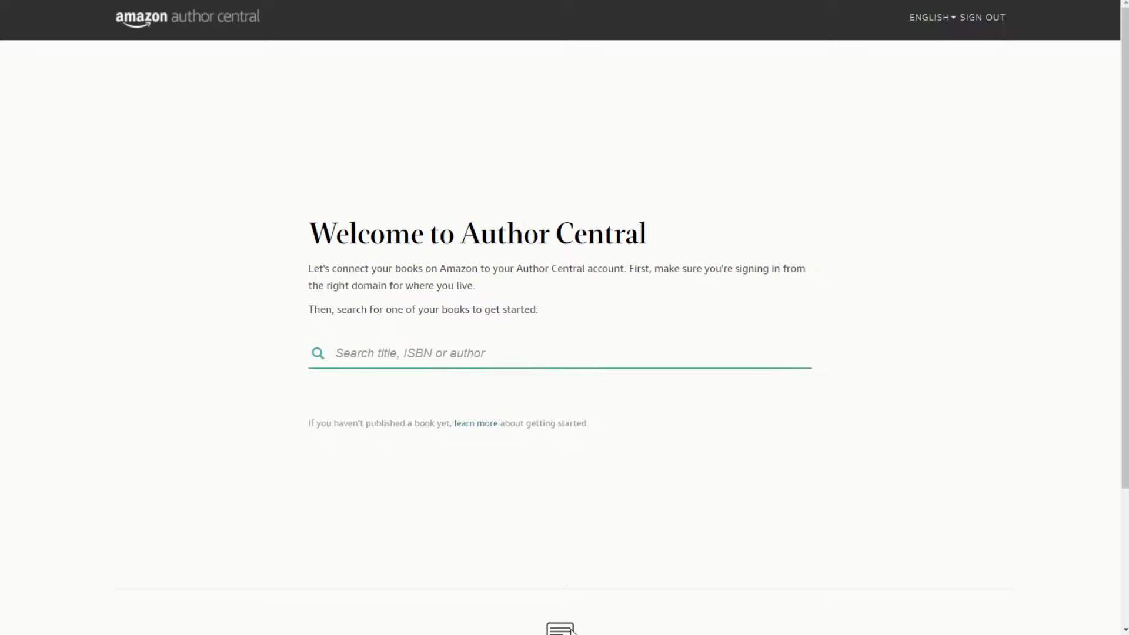
text(A Freelancer's Tle)
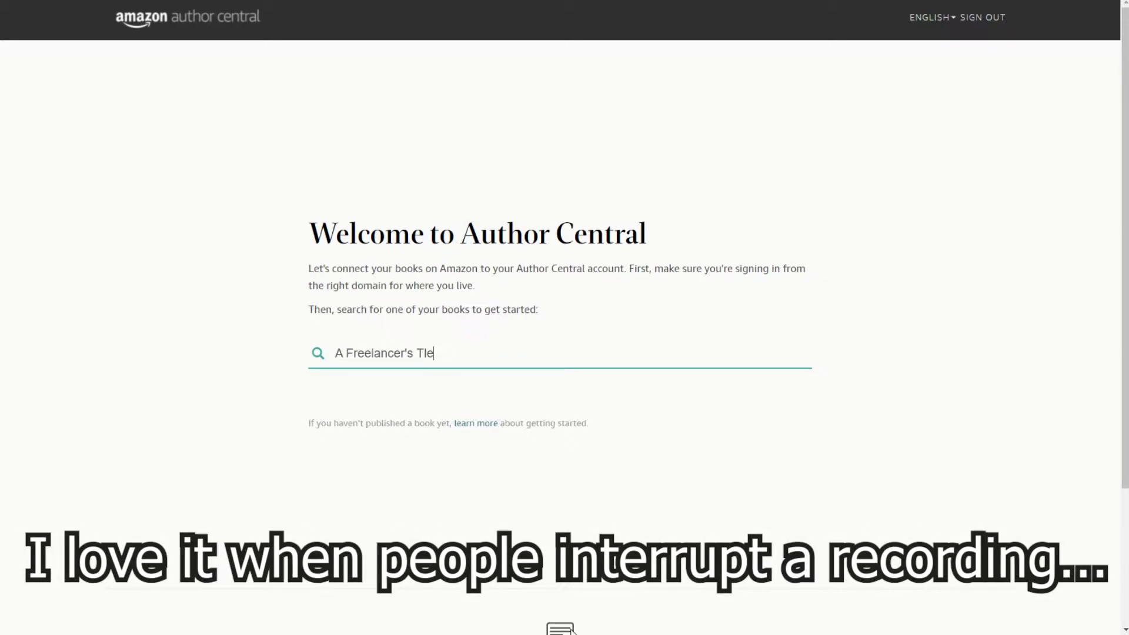
key(Return)
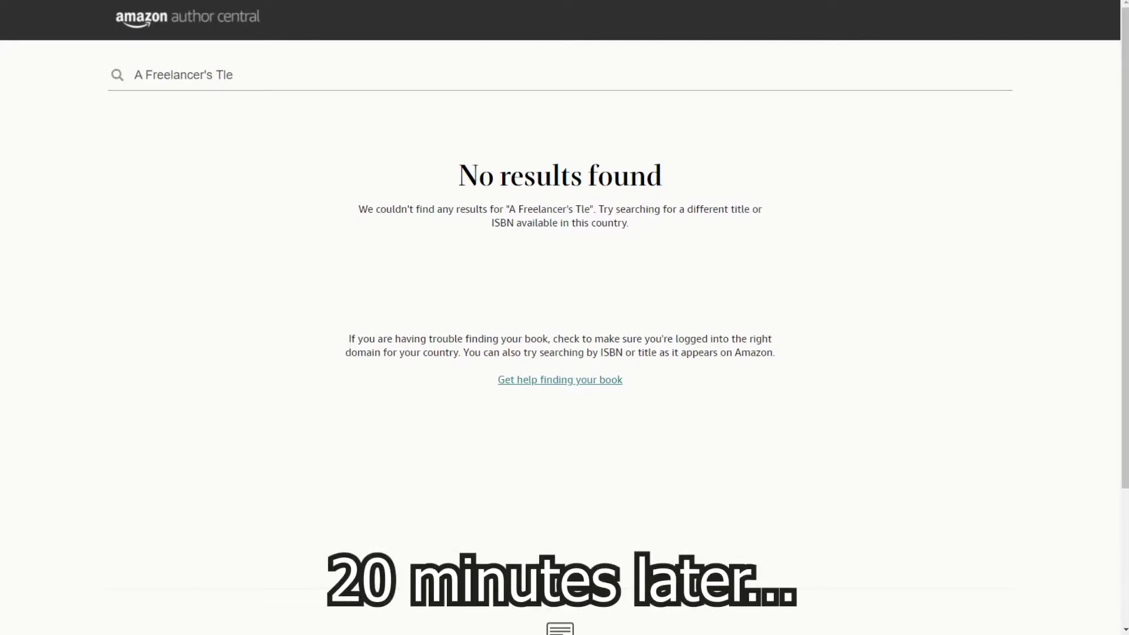
click(229, 74)
text(a)
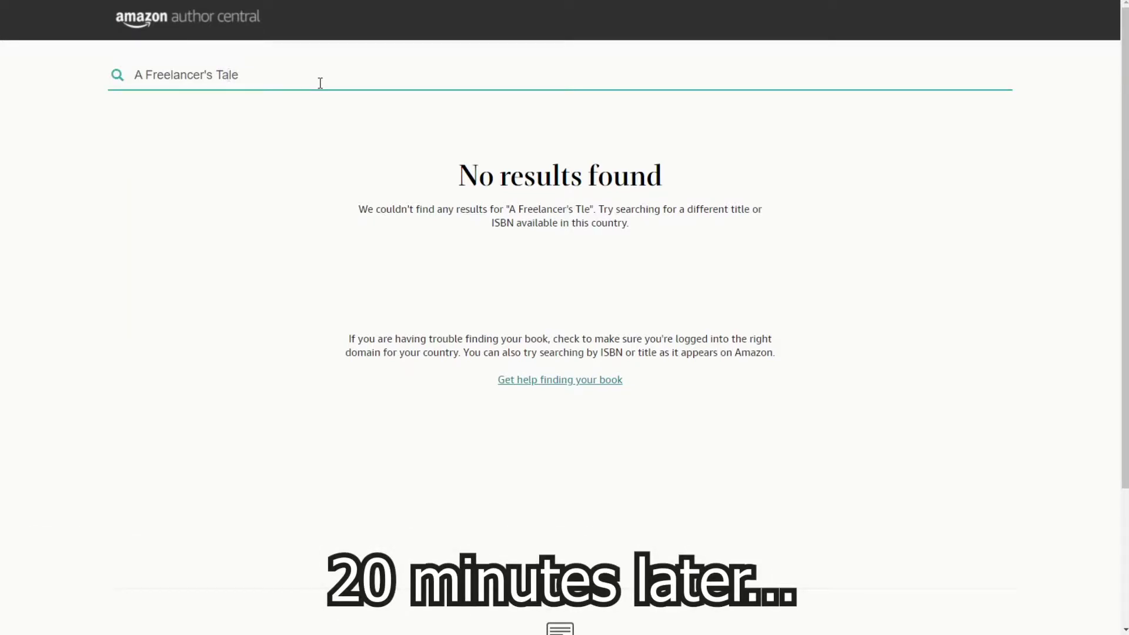
key(Return)
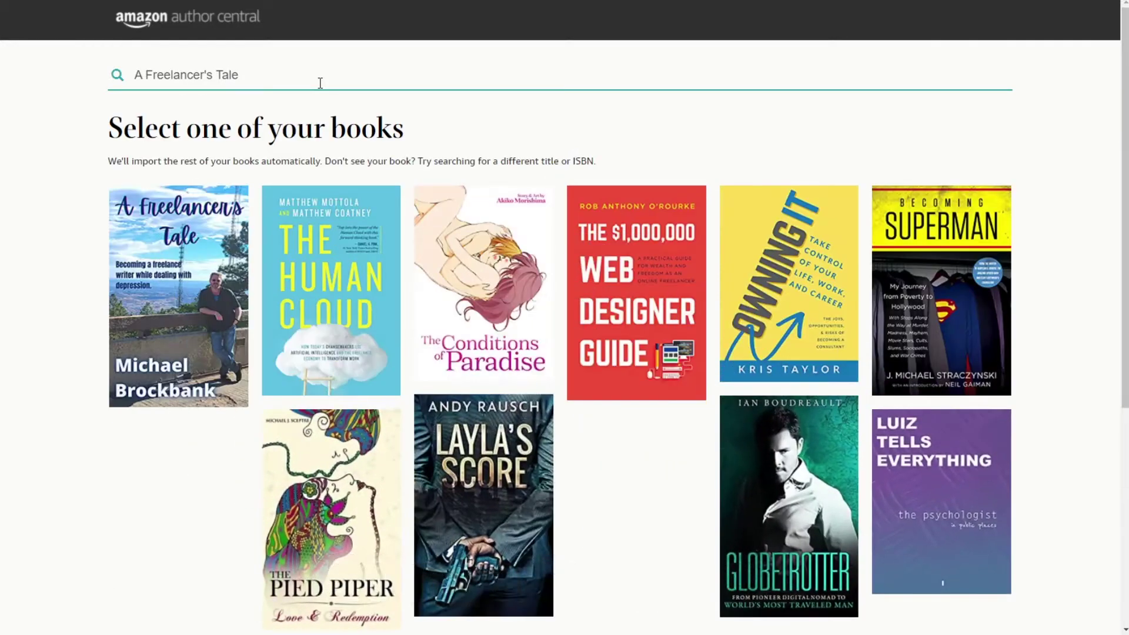
click(179, 294)
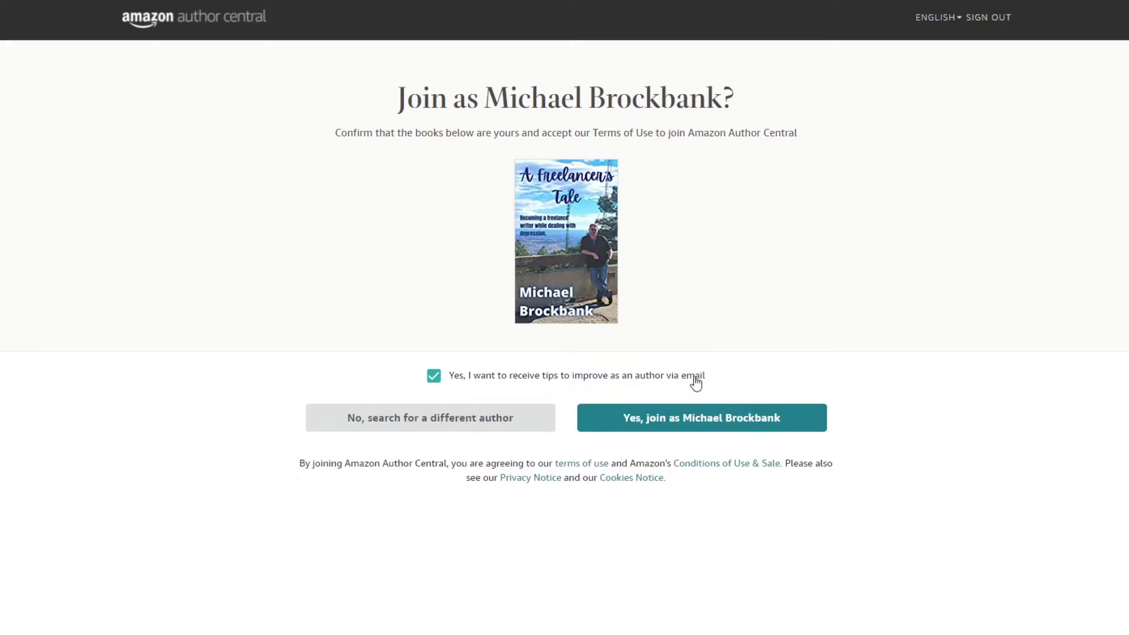
Step: Confirm 'Yes, join' as the book's author and review the home dashboard's under-review notice
click(720, 419)
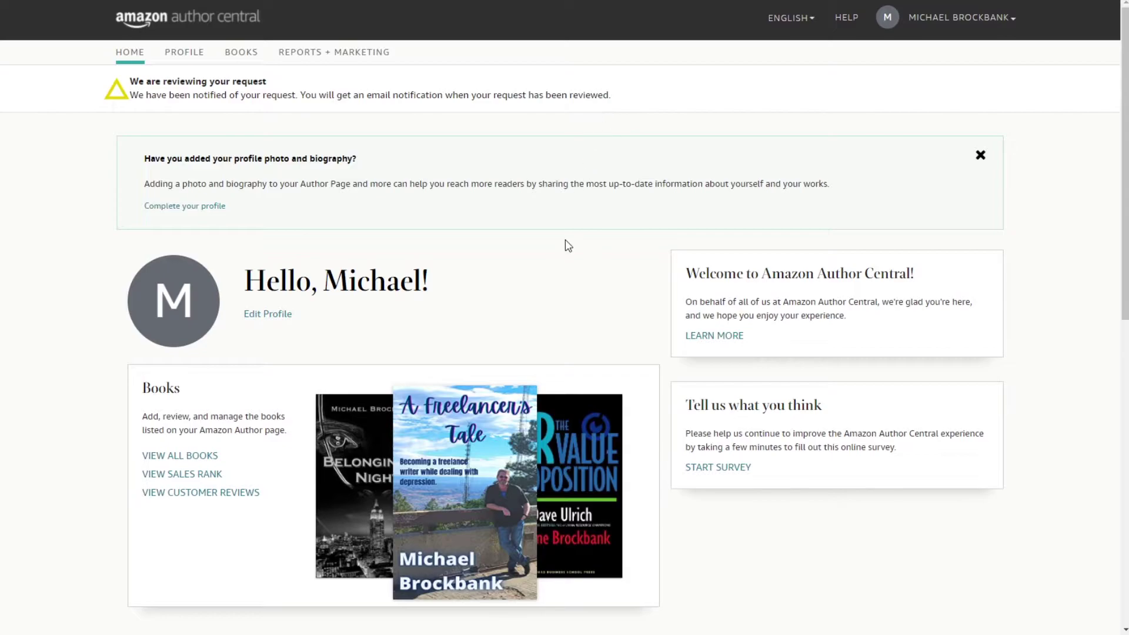
scroll(566, 241, down, 2)
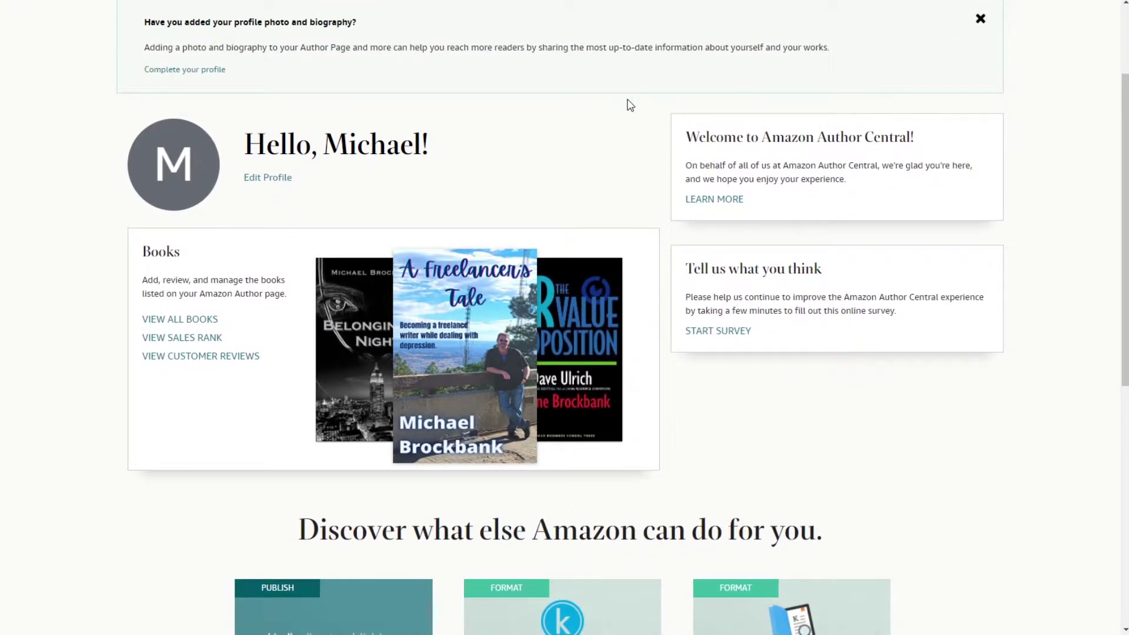
scroll(631, 105, up, 1)
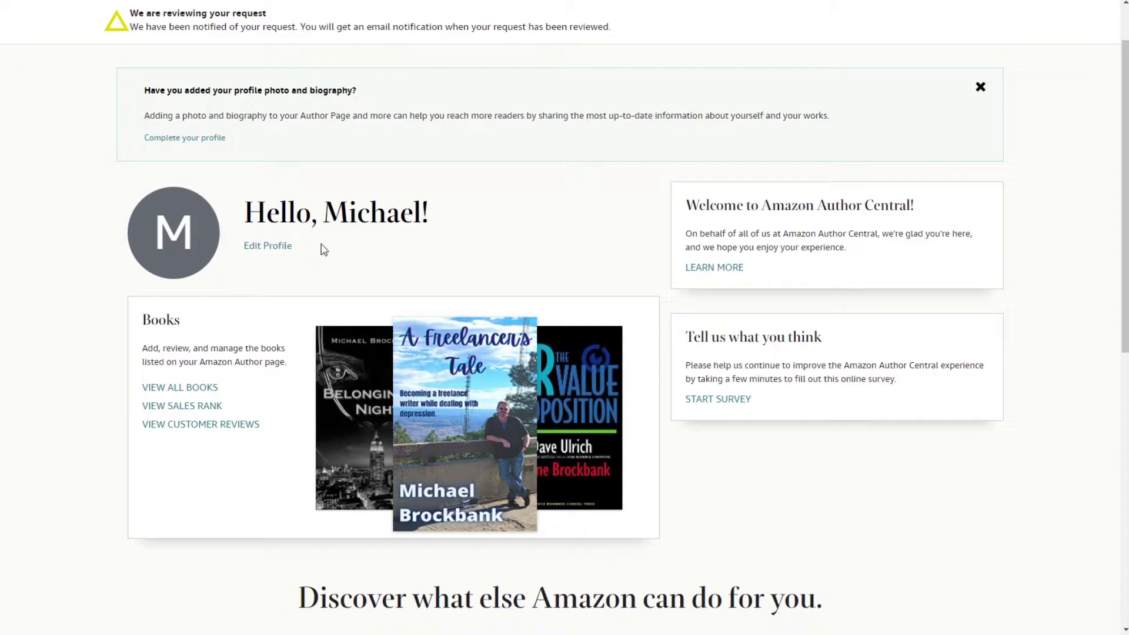
scroll(323, 247, up, 1)
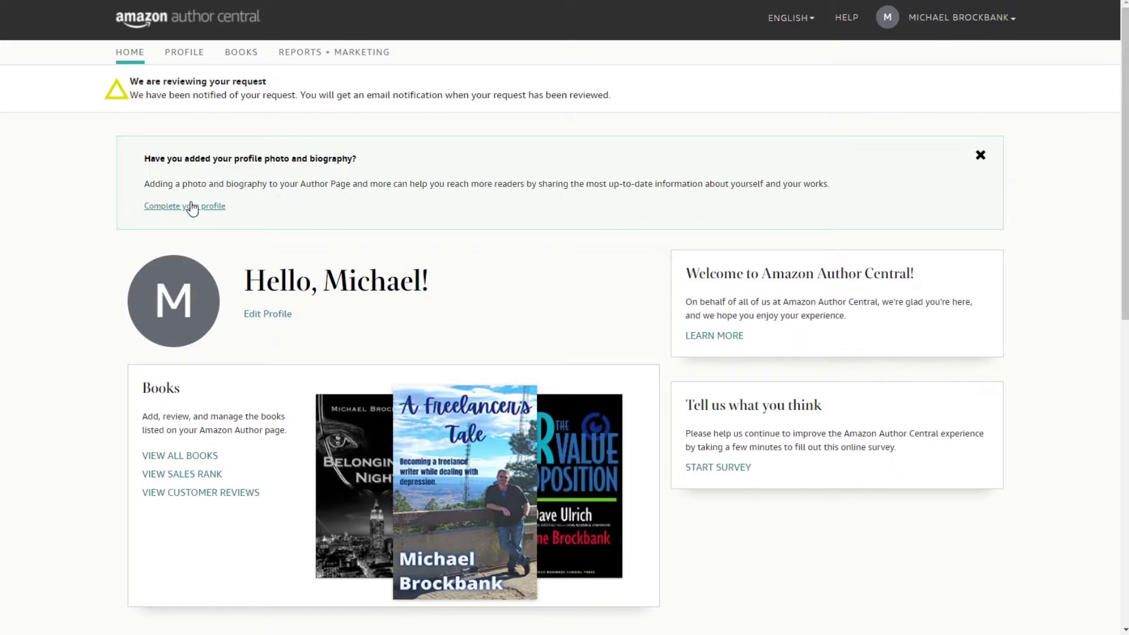
Step: Browse the Author Profile options, then move via Home to the Books bookshelf
click(215, 209)
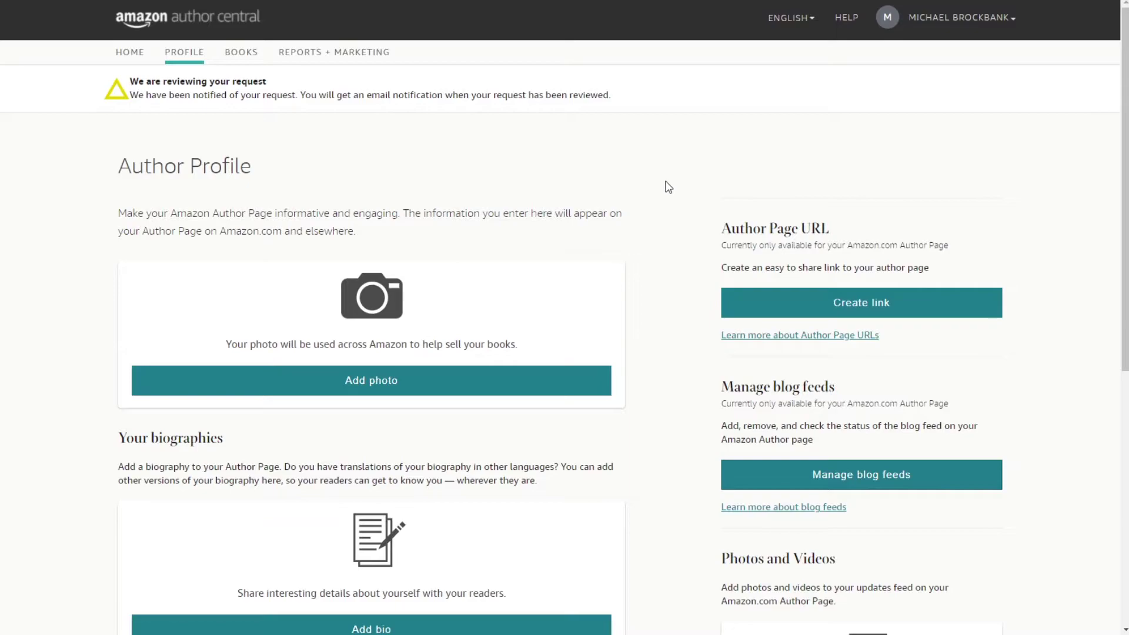
scroll(676, 189, down, 2)
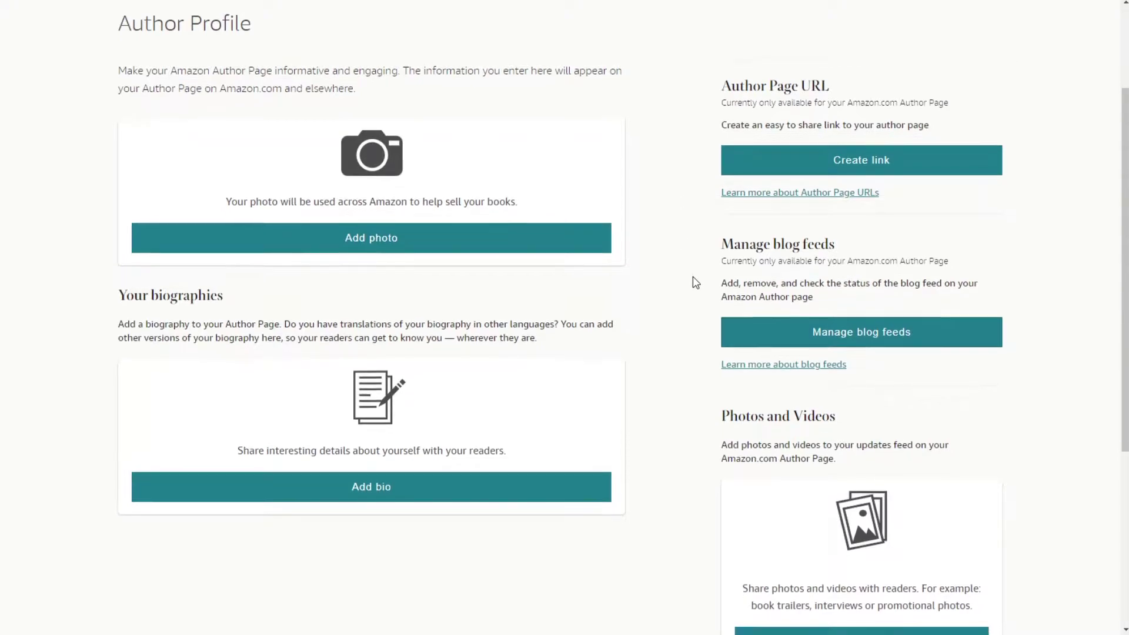
scroll(695, 282, down, 3)
scroll(696, 282, down, 2)
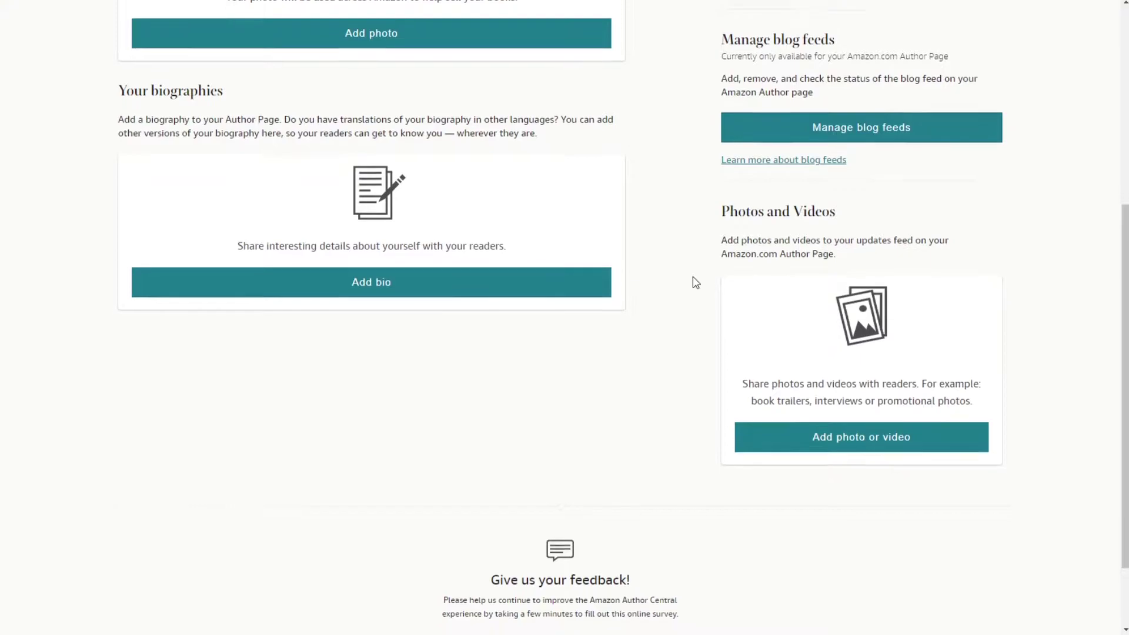
scroll(695, 280, up, 7)
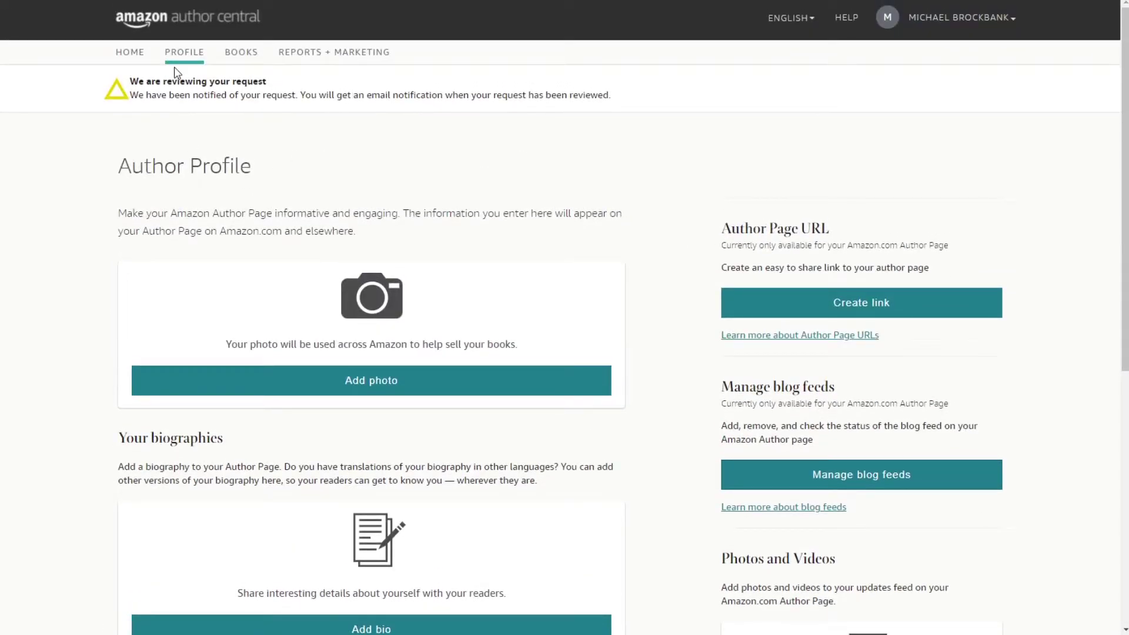
click(132, 53)
click(252, 56)
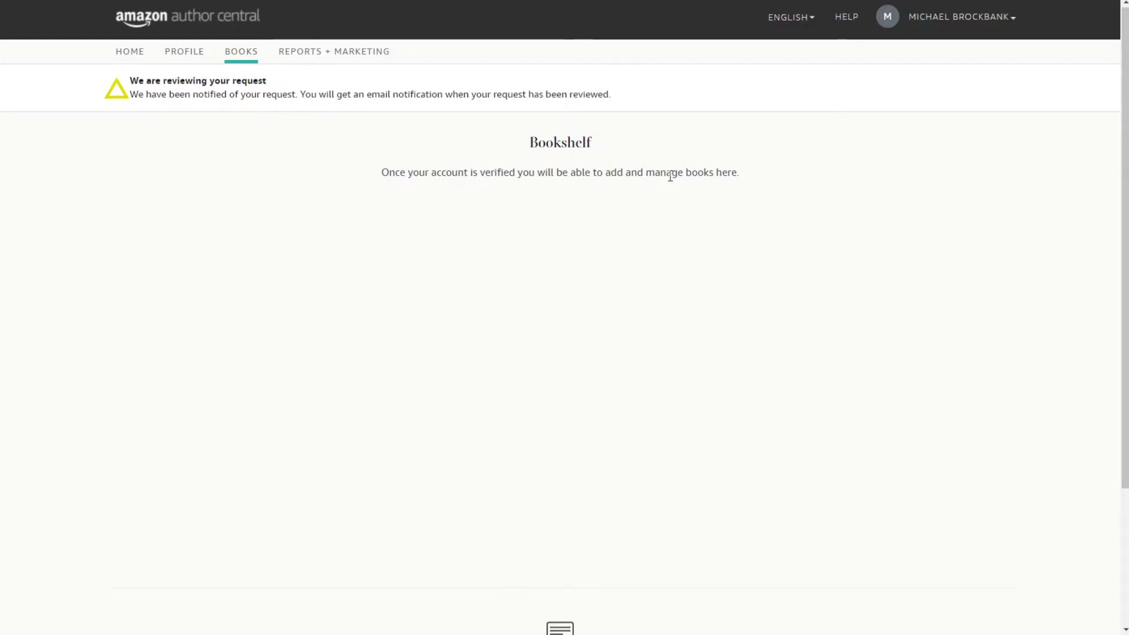
Step: Look through the Reports + Marketing page, then return to the Home dashboard
click(131, 54)
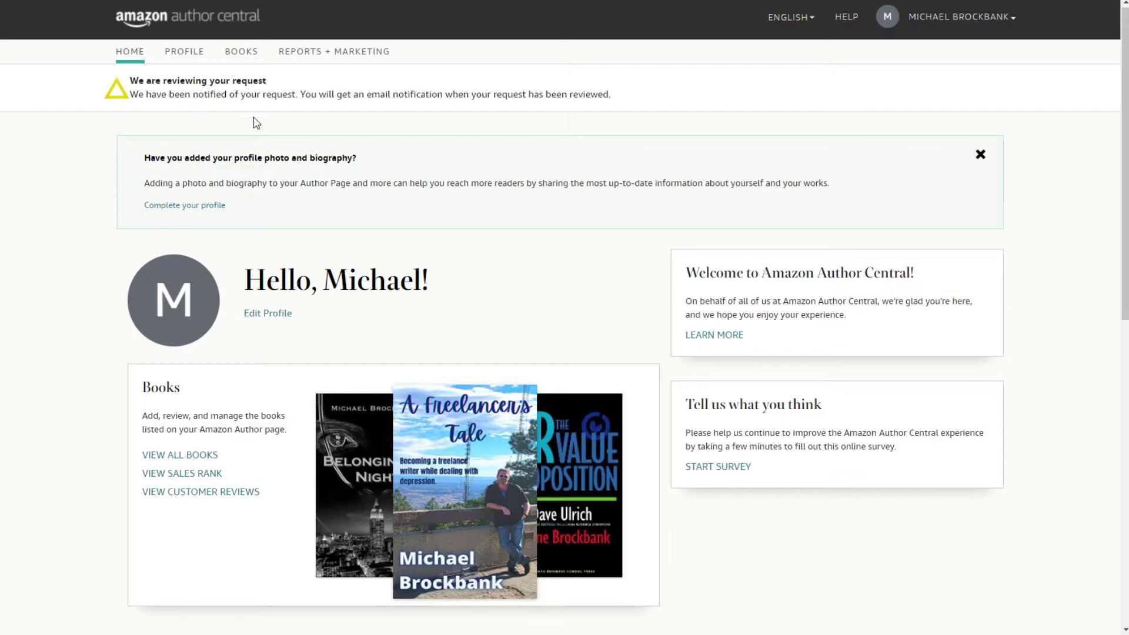
click(309, 56)
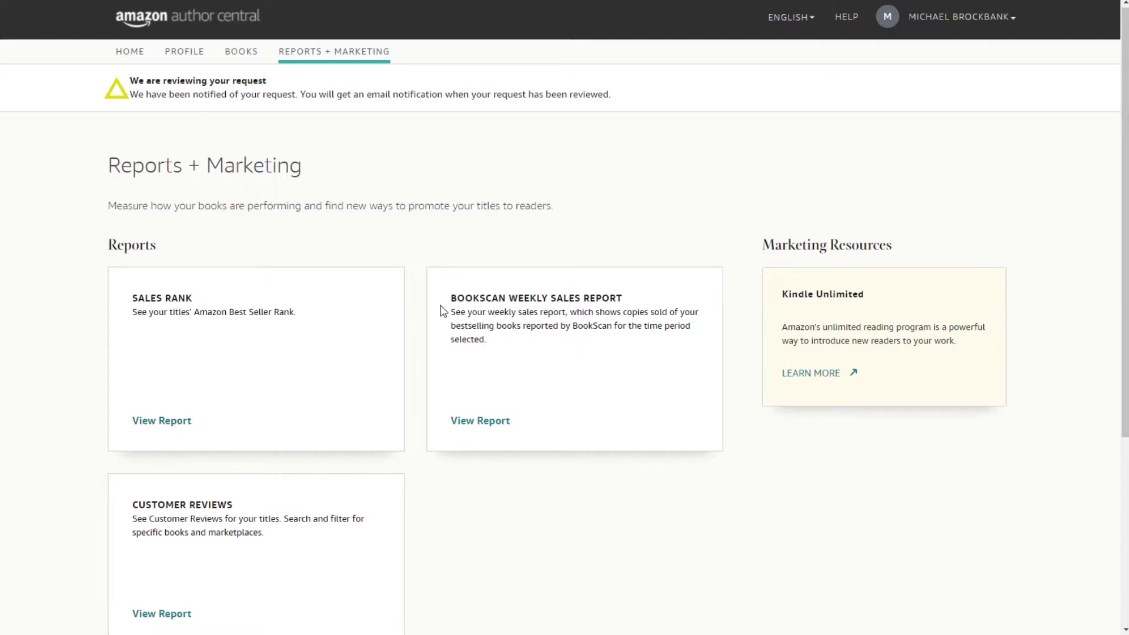
scroll(444, 310, down, 2)
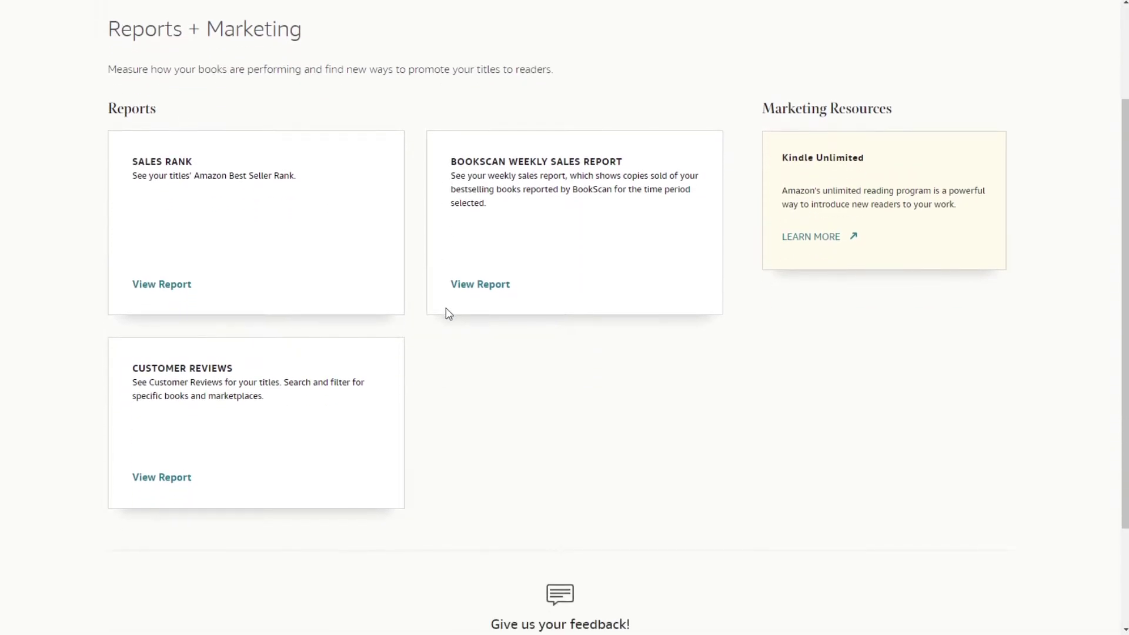
scroll(438, 297, up, 2)
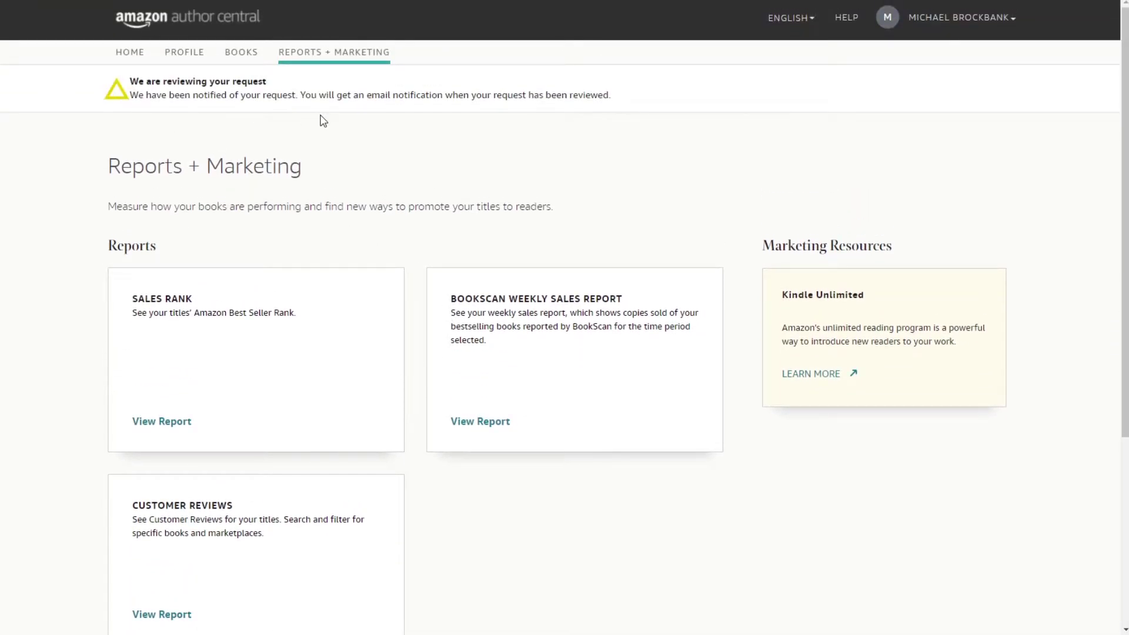
scroll(360, 167, down, 1)
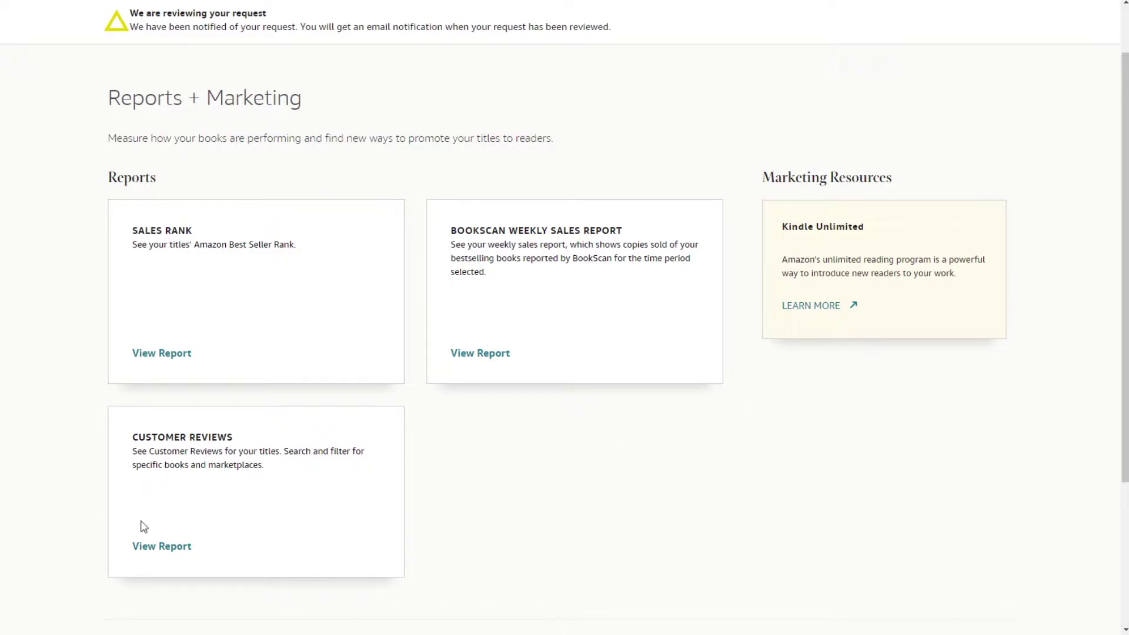
scroll(410, 484, up, 2)
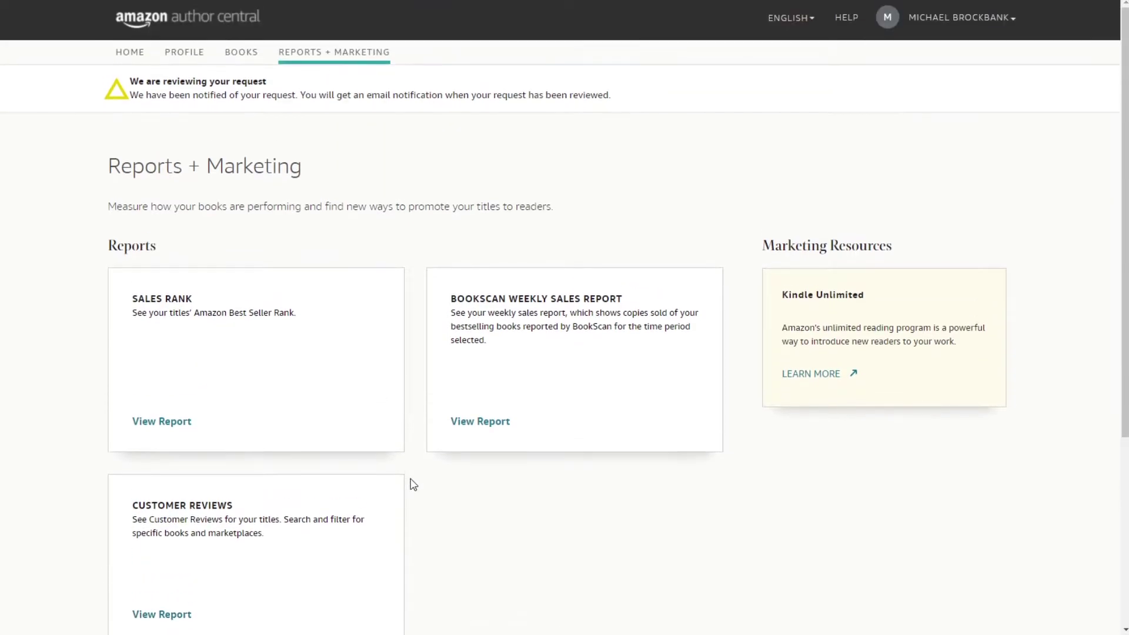
click(122, 58)
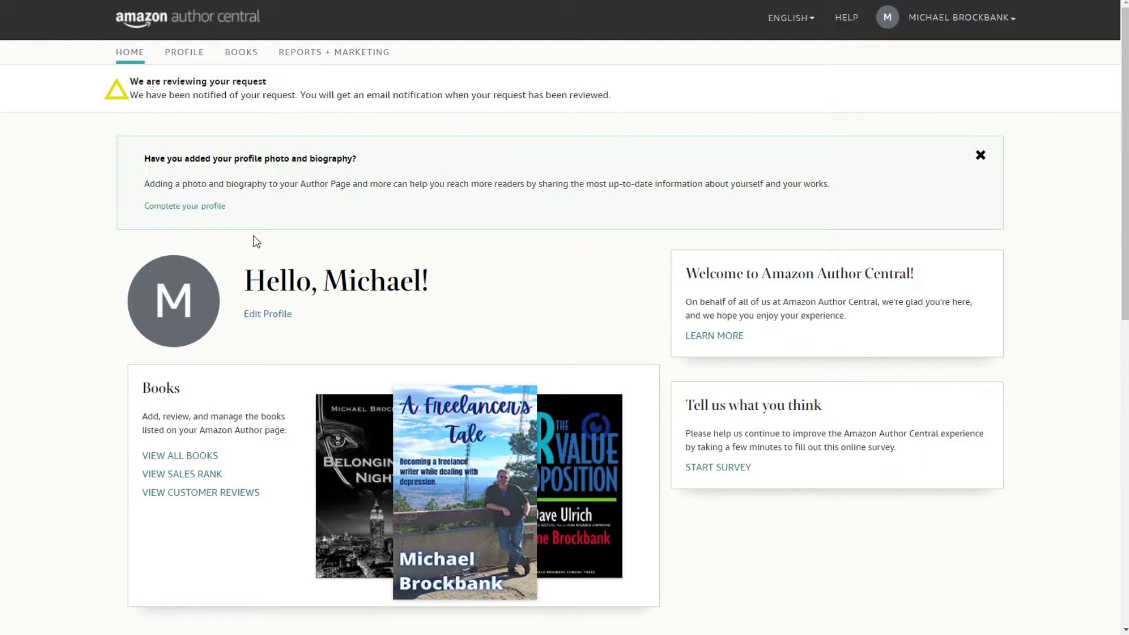
Step: Add the author's portrait image as the profile photo, publish it, and dismiss the confirmation
click(203, 215)
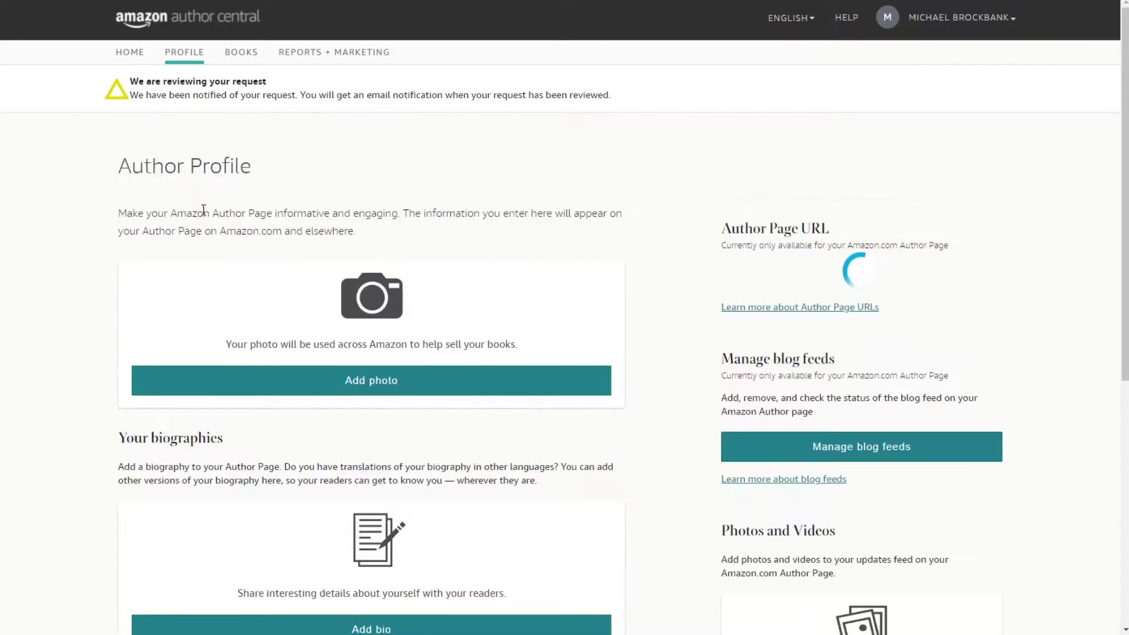
click(385, 383)
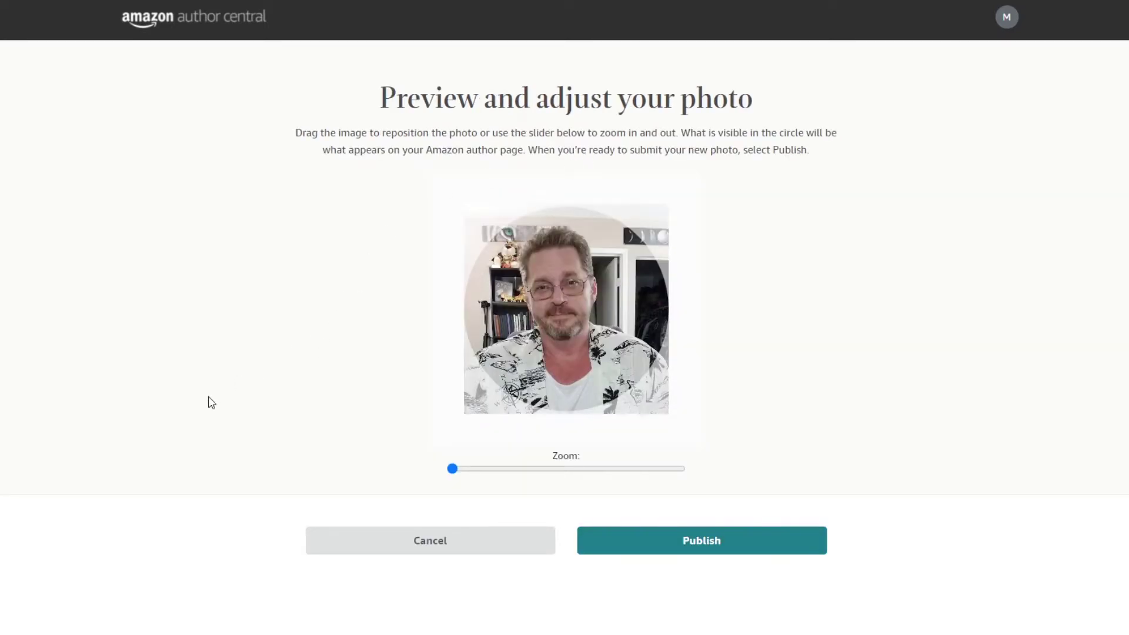
click(674, 544)
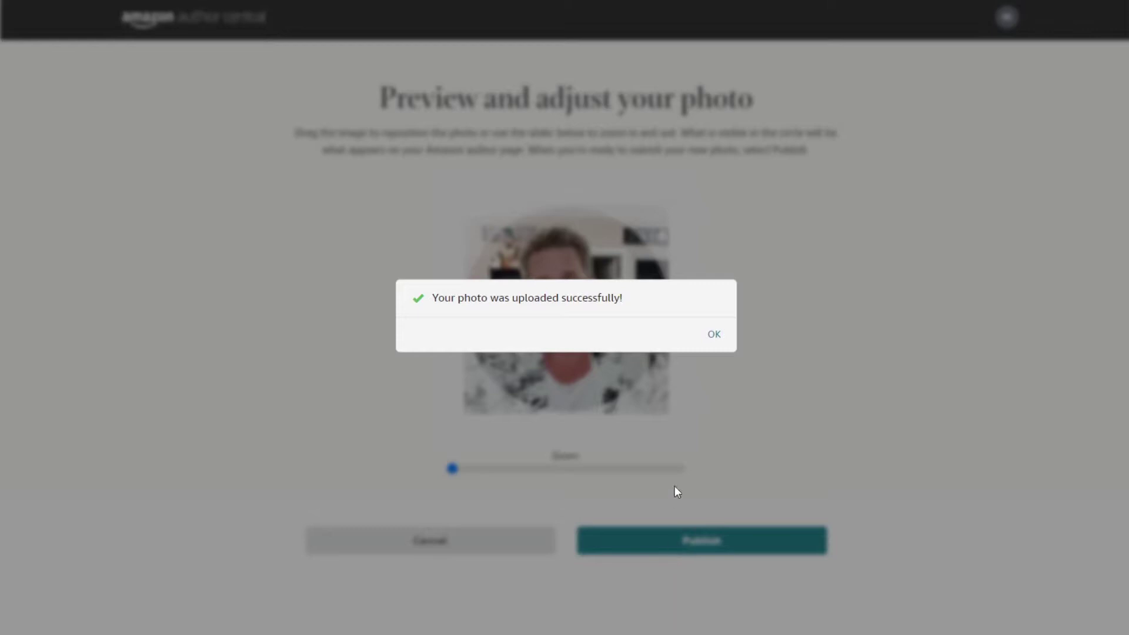
click(715, 334)
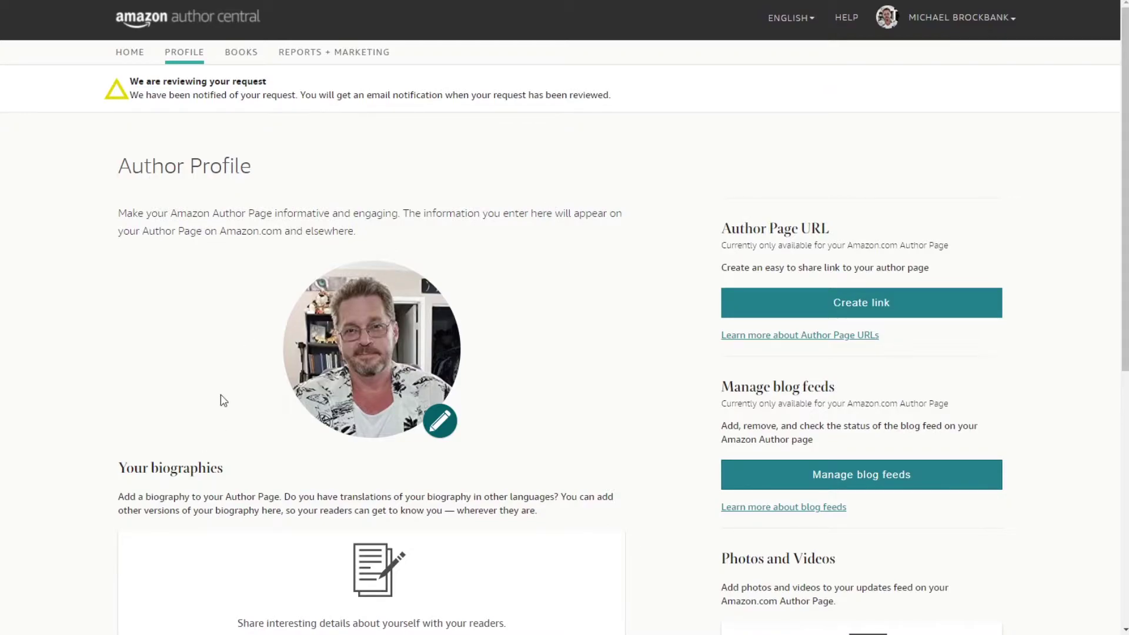
Step: Create a custom amazon.com/author/ URL from the author's name and confirm it
scroll(164, 246, down, 2)
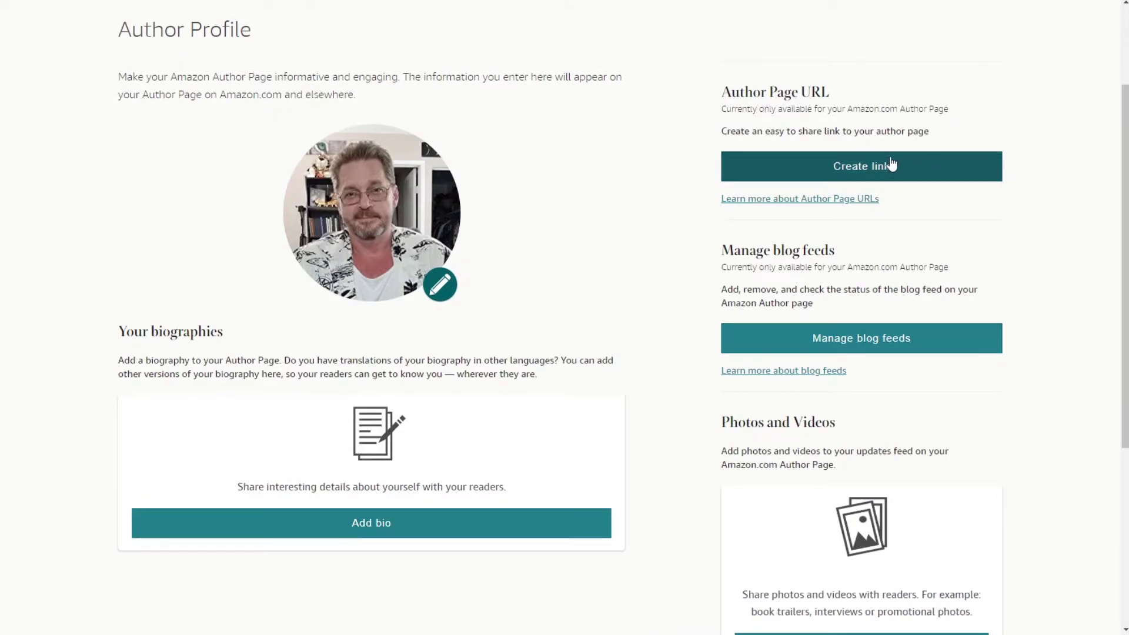
click(874, 167)
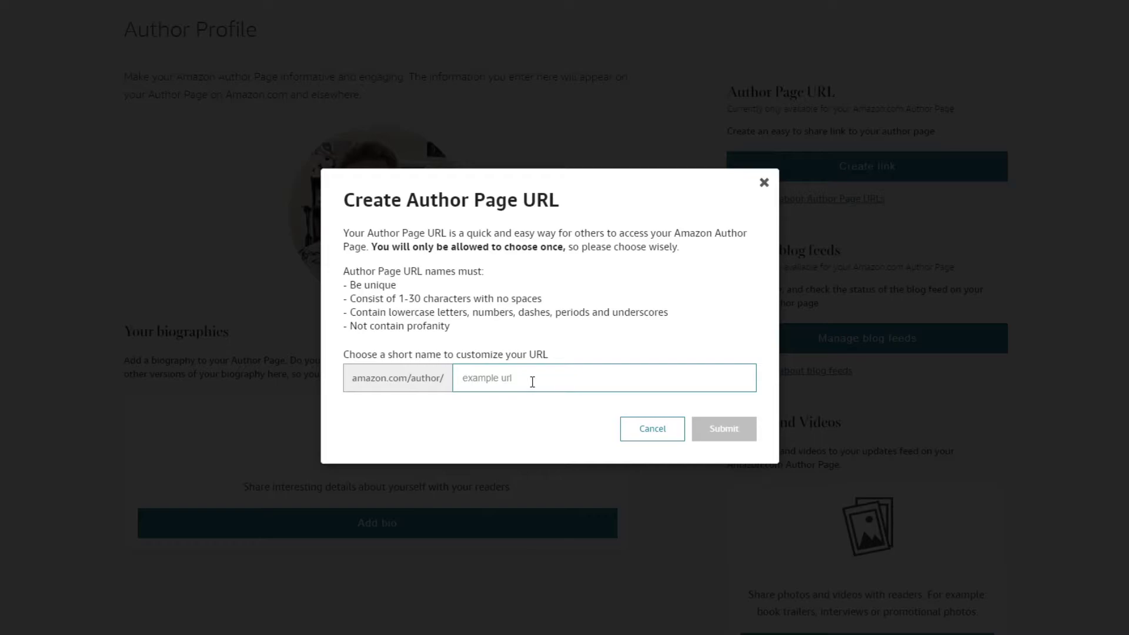
text(michael)
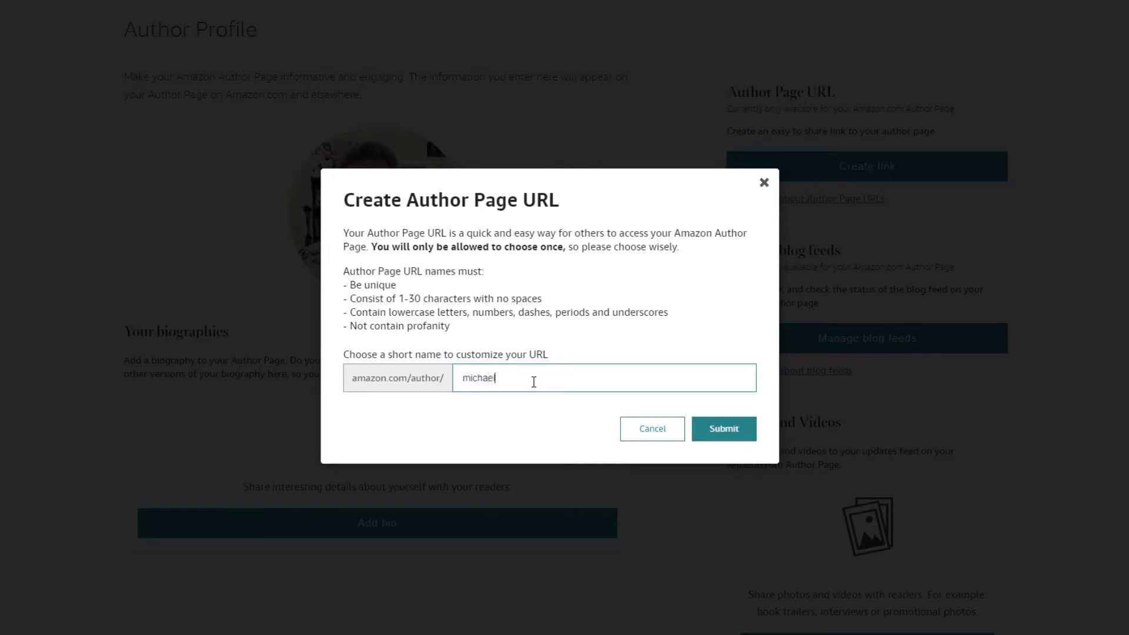
key(BackSpace)
key(BackSpace)
key(BackSpace)
key(BackSpace)
key(BackSpace)
key(BackSpace)
text(michale)
key(BackSpace)
text(broa)
text(book)
key(BackSpace)
key(BackSpace)
key(BackSpace)
key(BackSpace)
text(bank)
click(729, 440)
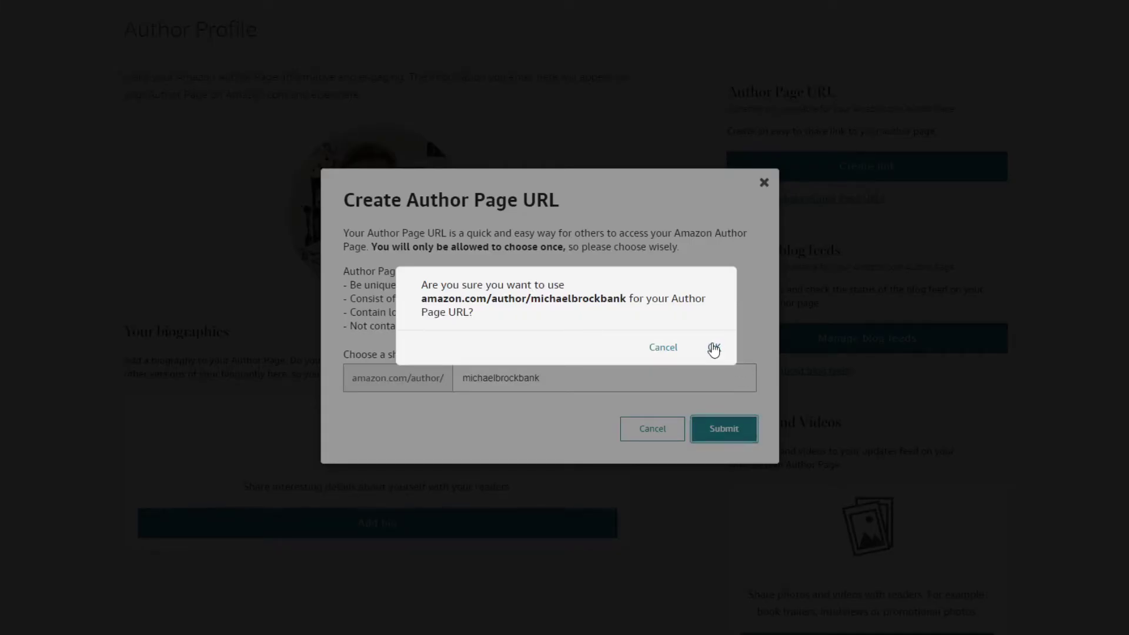
click(706, 348)
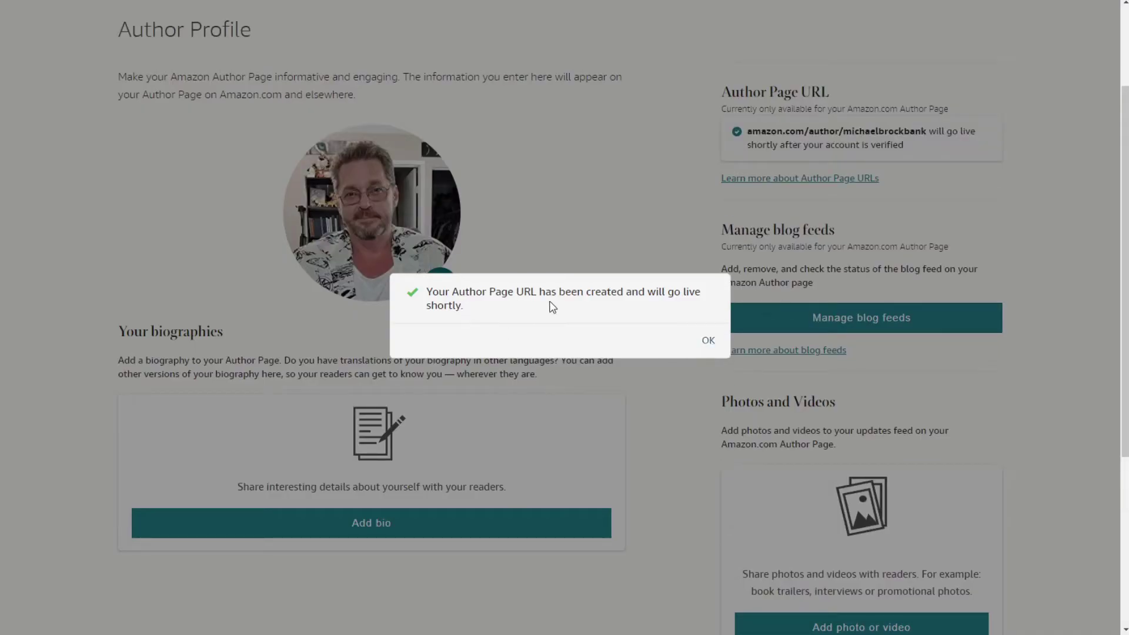
click(707, 343)
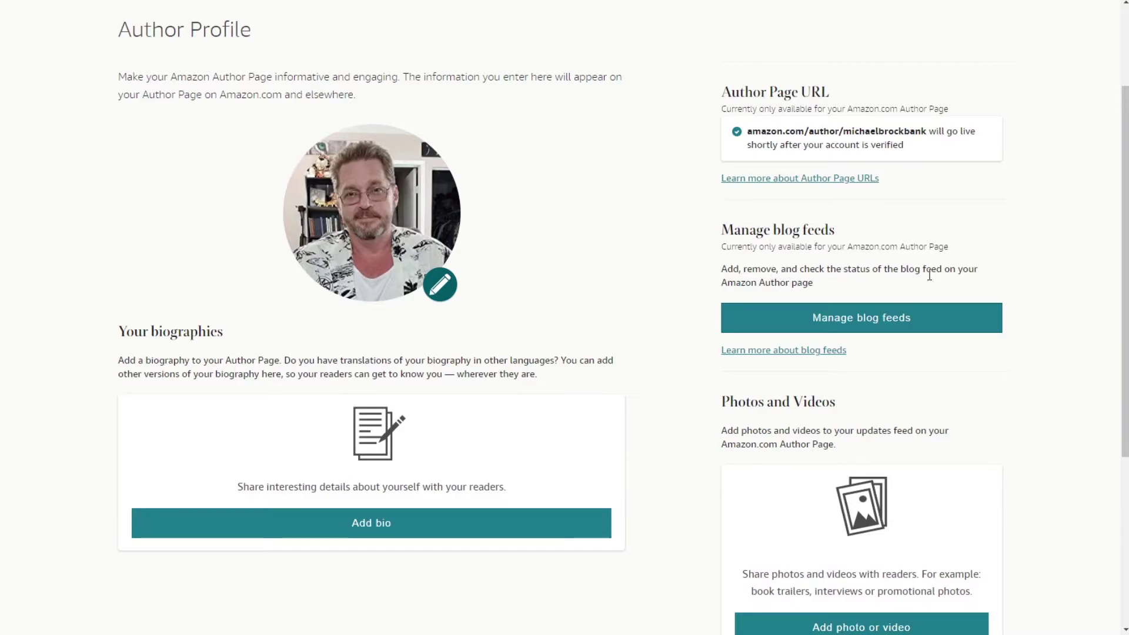
Step: Open Manage blog feeds and bring up the Add an RSS feed dialog
click(855, 320)
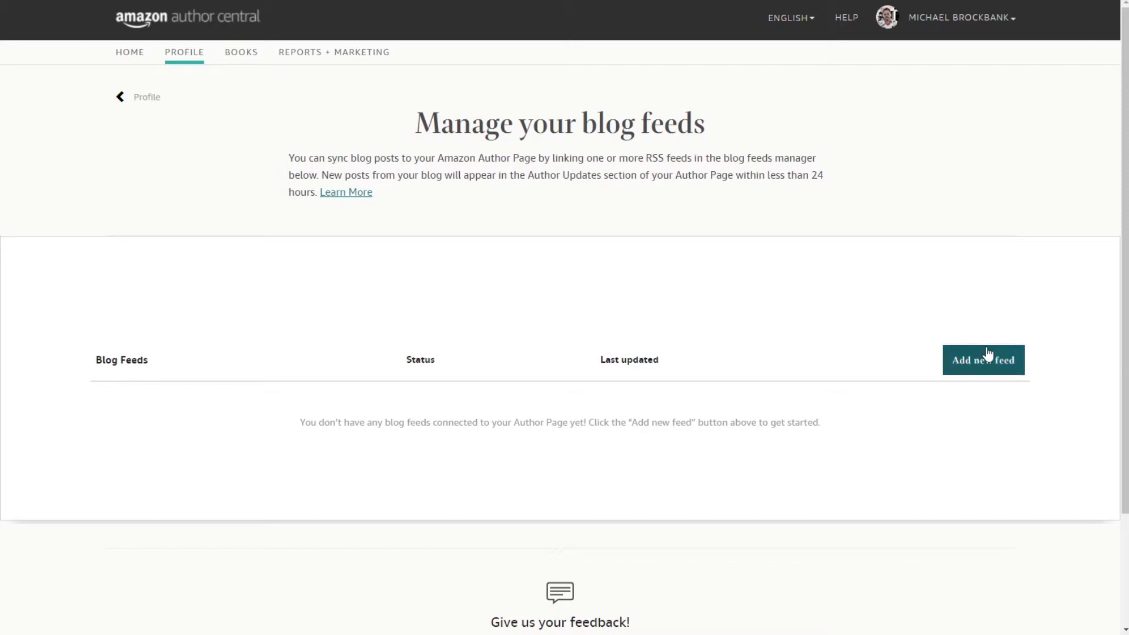
click(987, 371)
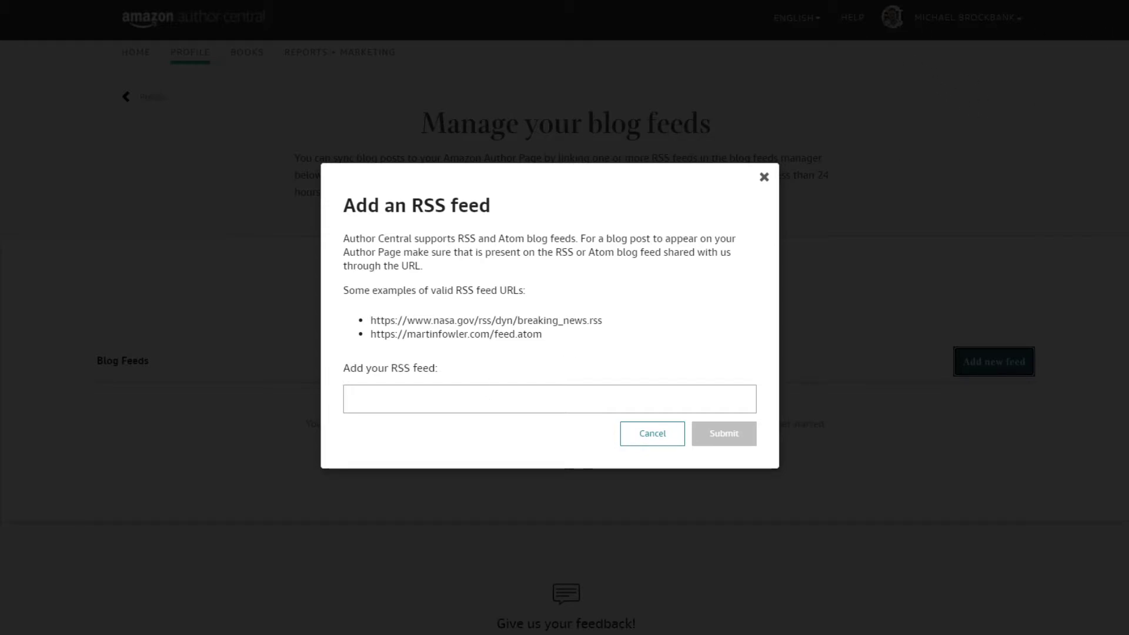
Step: Submit the author's blog /feed URL as the RSS feed and acknowledge the success message
click(435, 390)
text(https)
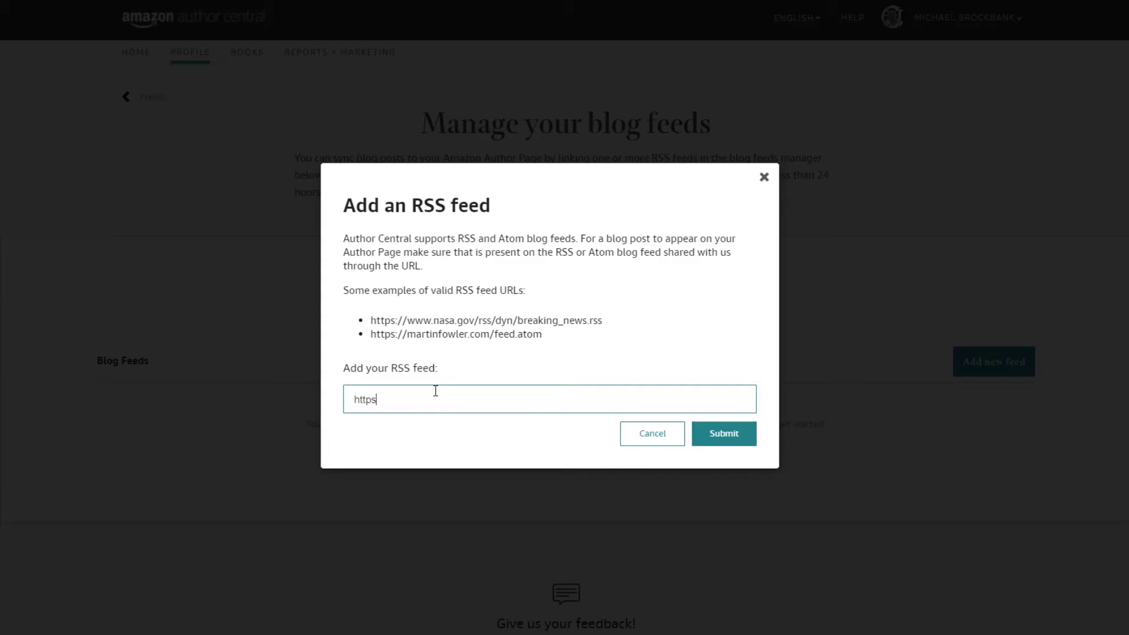
text(://michae)
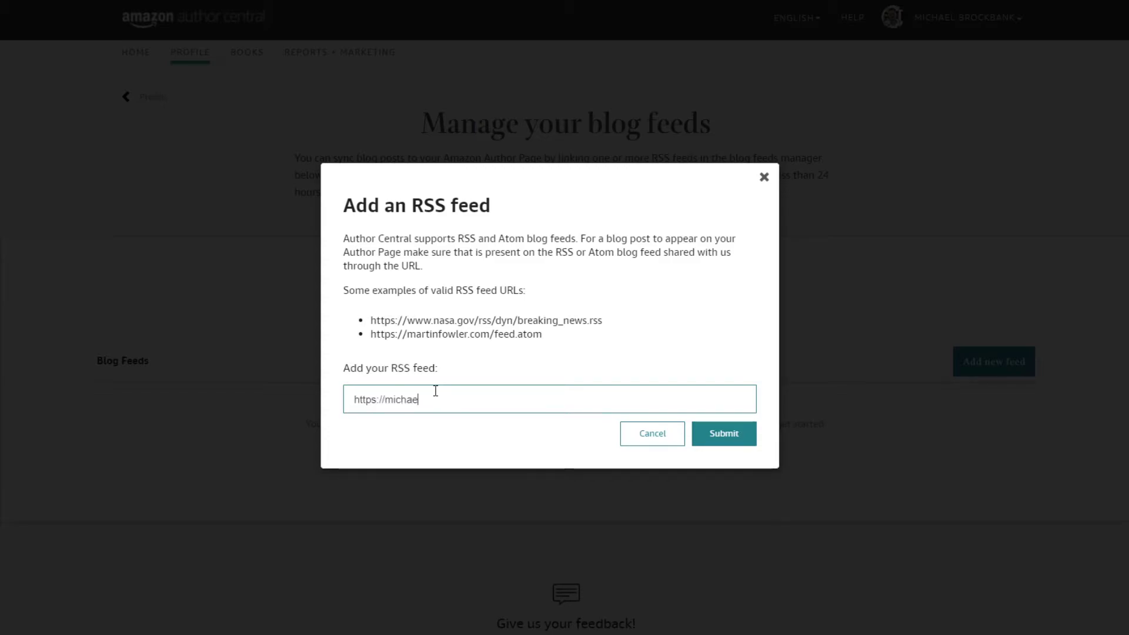
text(lbrockbank.com/feed)
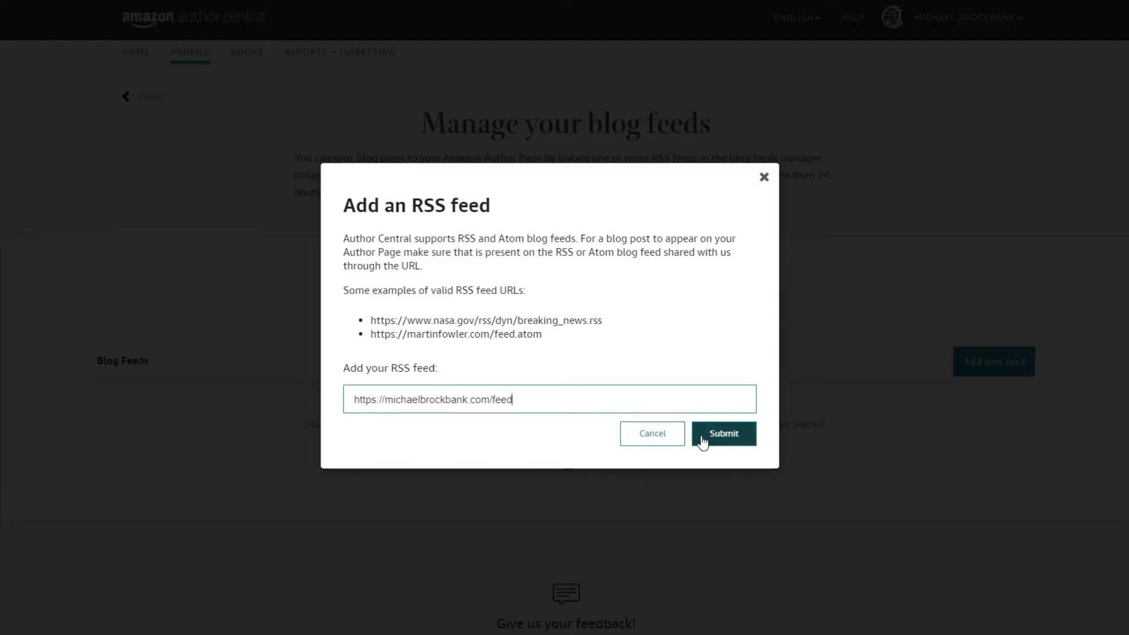
click(729, 440)
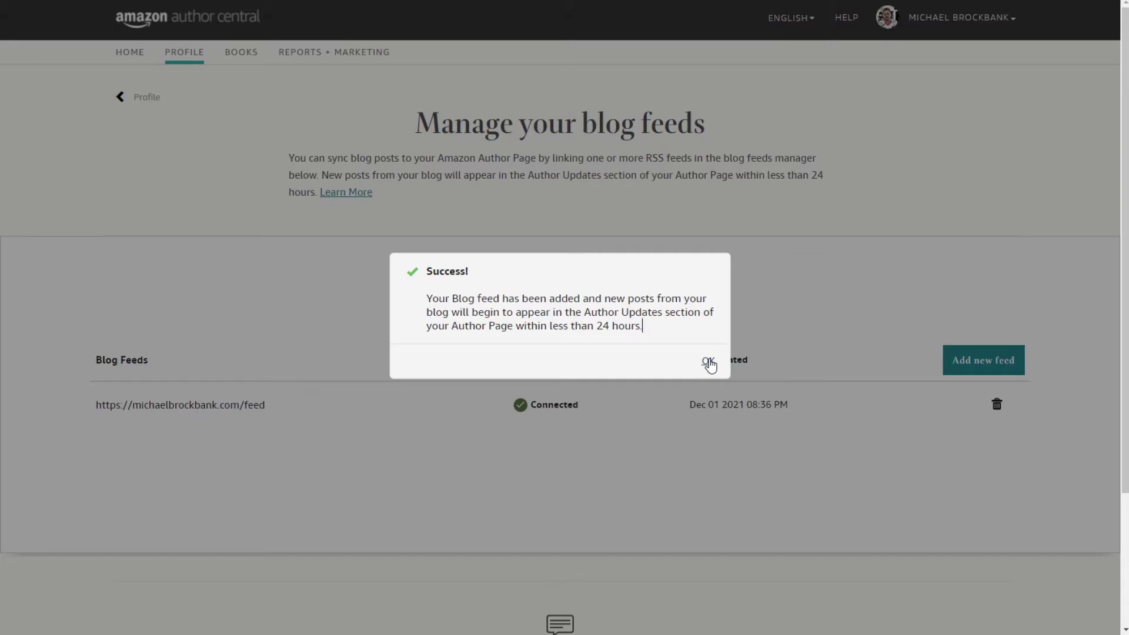
click(708, 362)
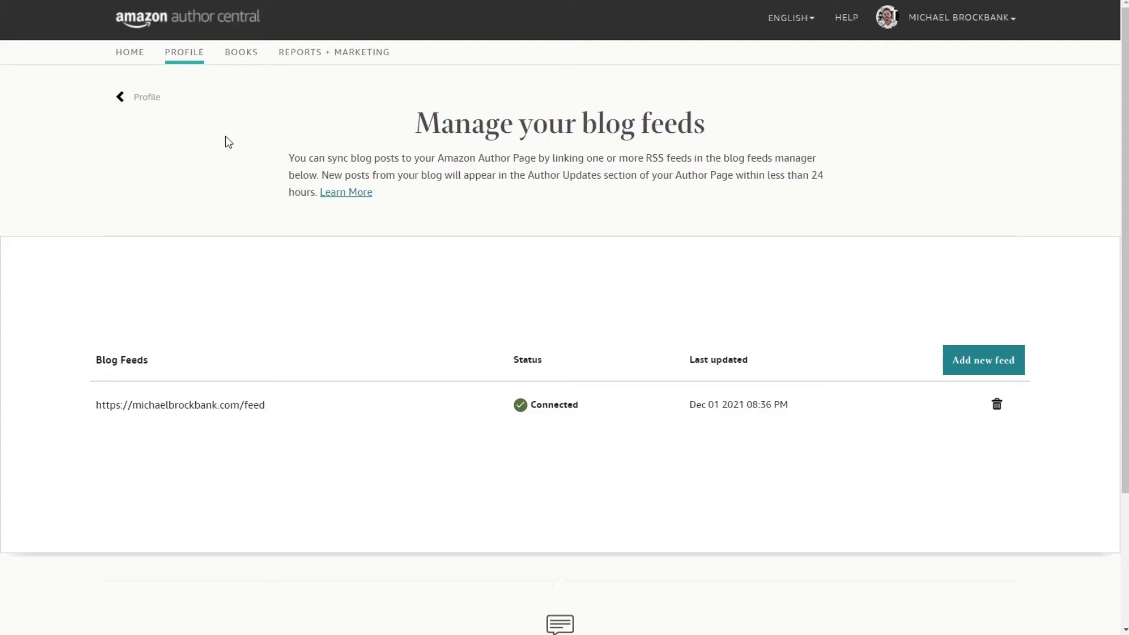
Step: Go to Home and open View All Books to see the Books bookshelf
click(135, 54)
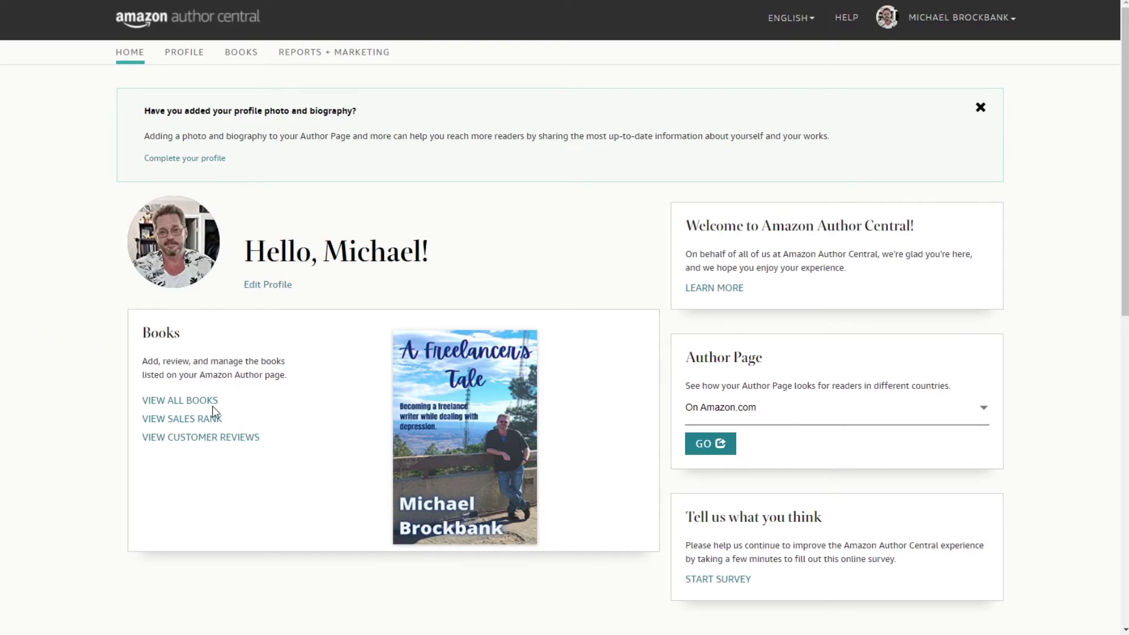
click(194, 406)
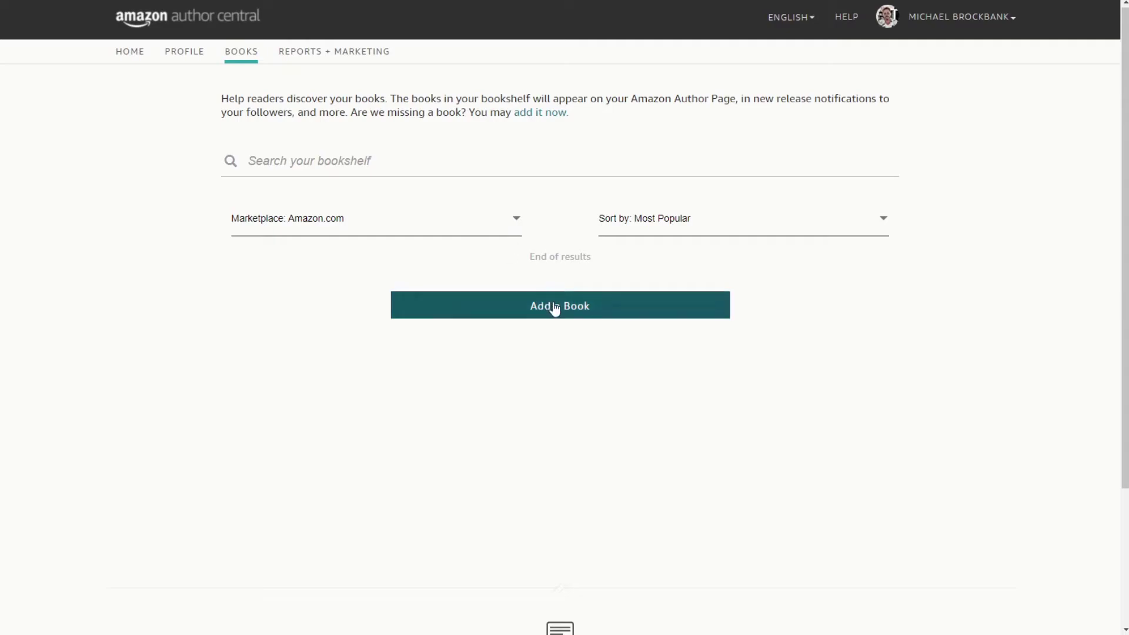
Step: Start adding a missing book to the bookshelf and bring up the book search
click(276, 163)
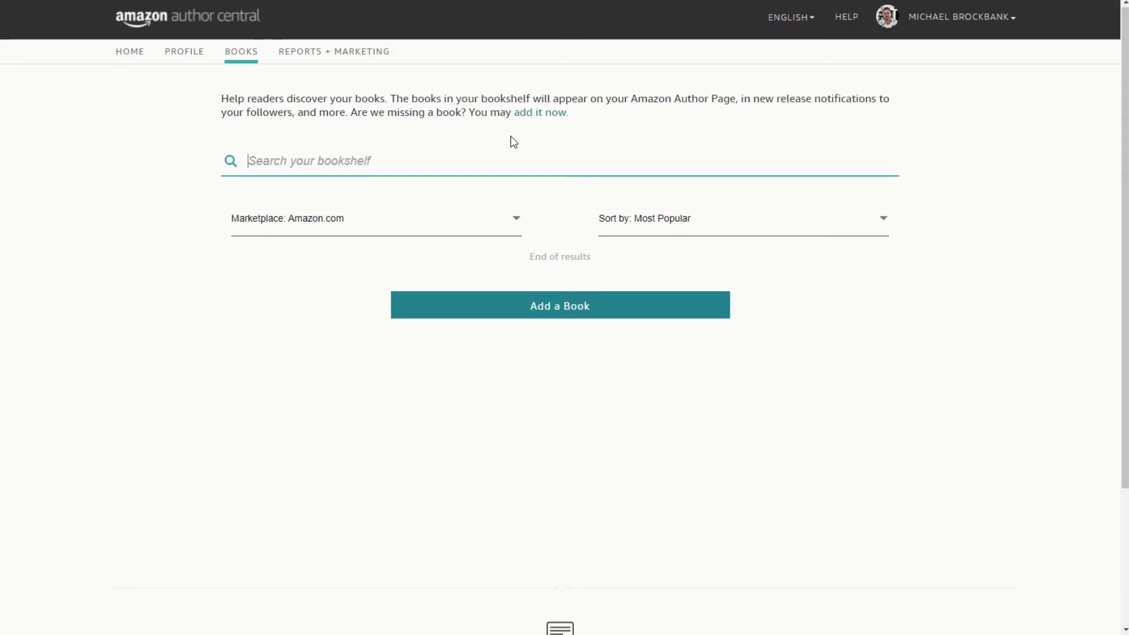
click(539, 112)
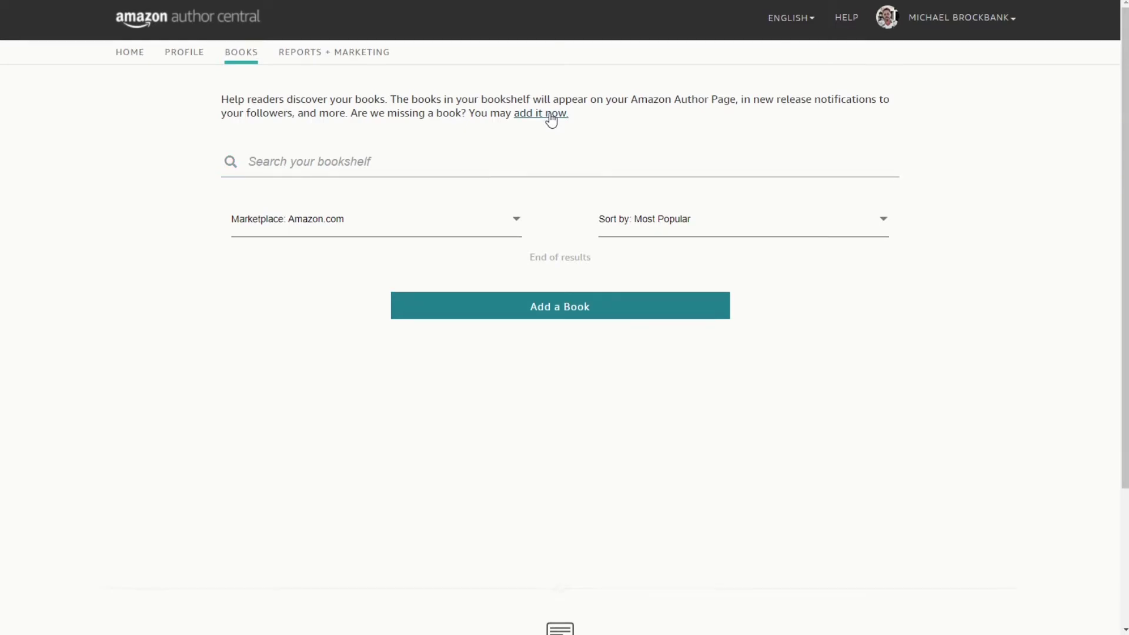
click(520, 250)
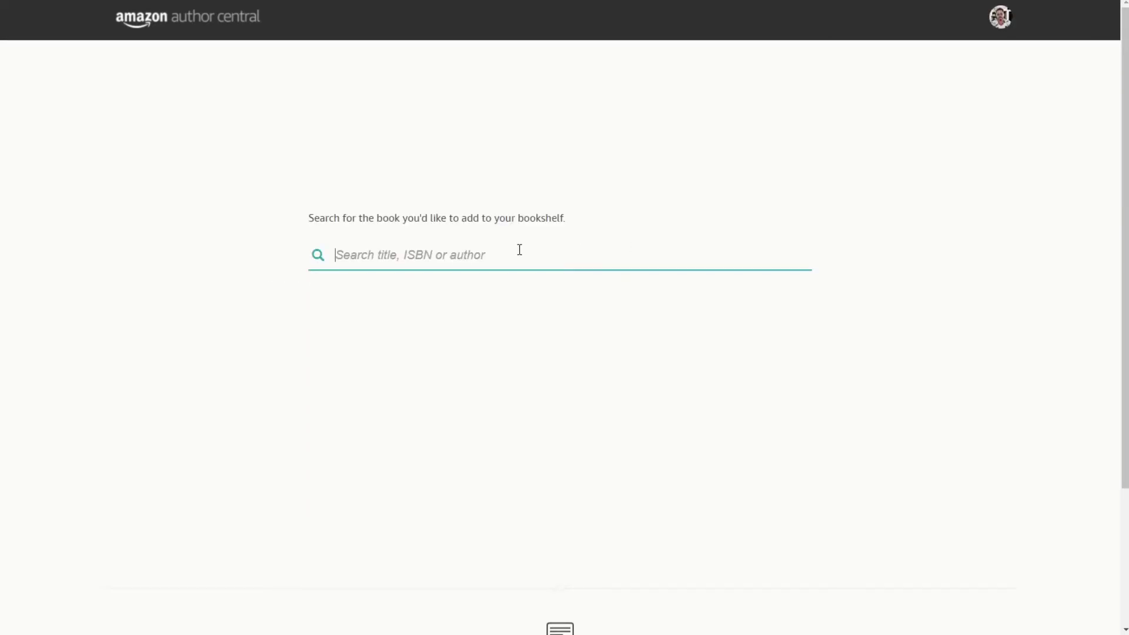
Step: Search 'A Freelancer's Tale', see every edition already marked ADDED, and go back Home
text(A F)
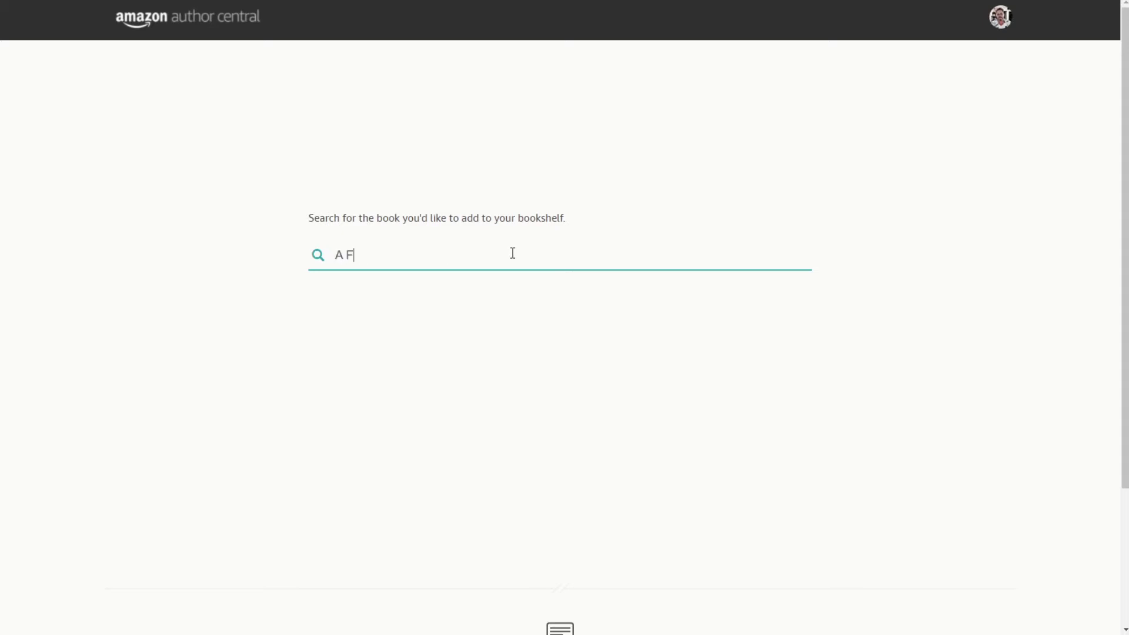
text(reelancer's Tale)
key(Return)
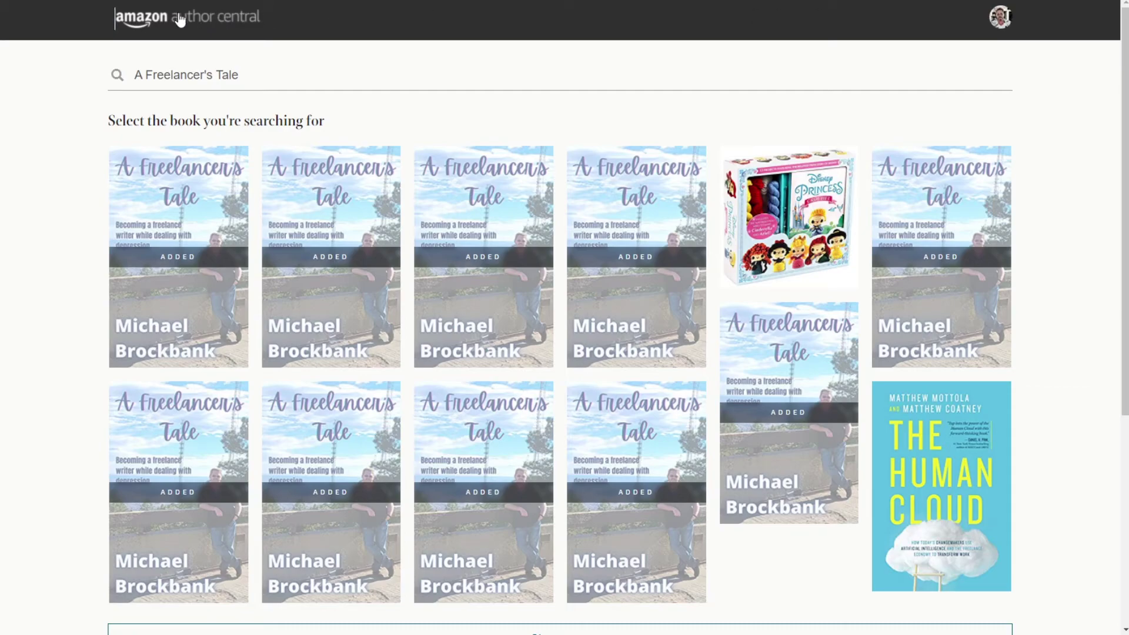
key(alt+Left)
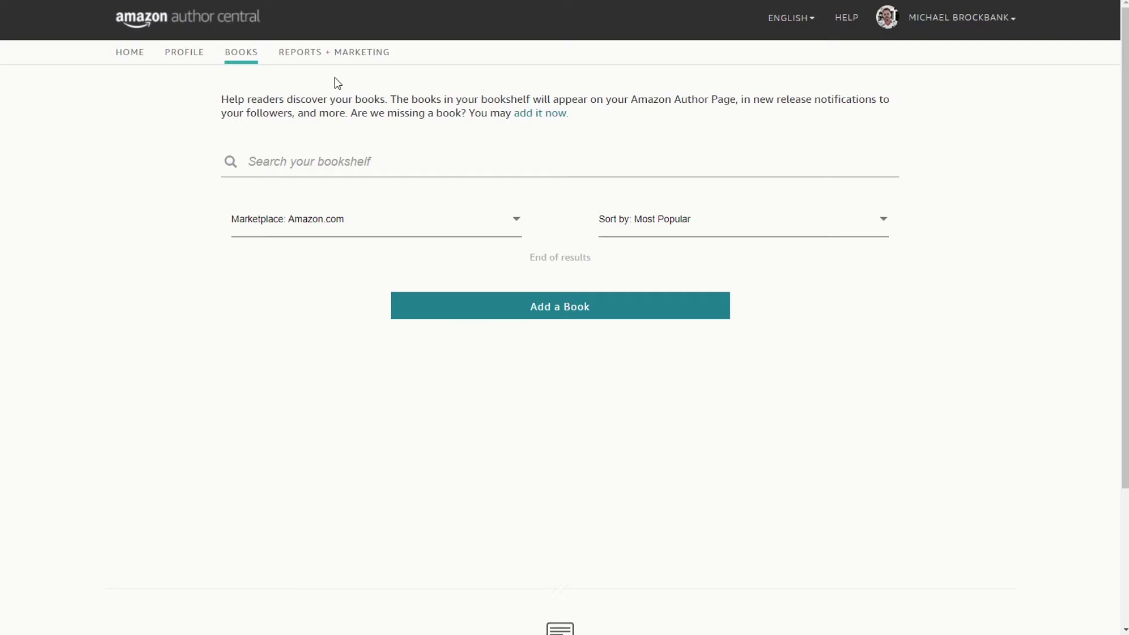
key(alt+Left)
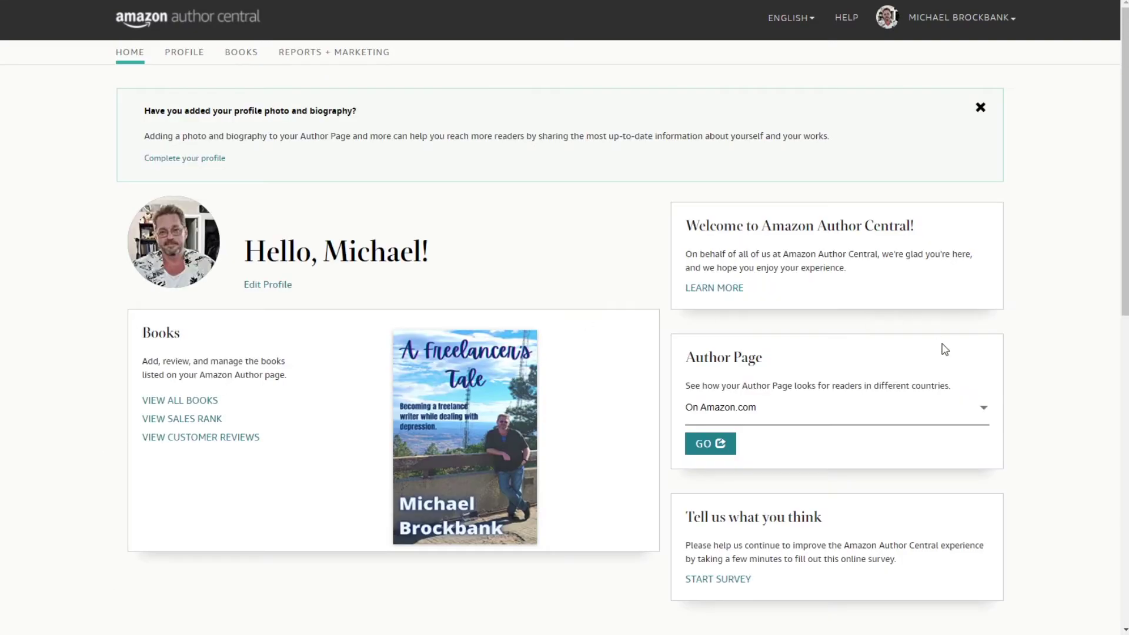
Step: Open the live Amazon.com author page and scroll through its photo and A Freelancer's Tale listing
click(711, 443)
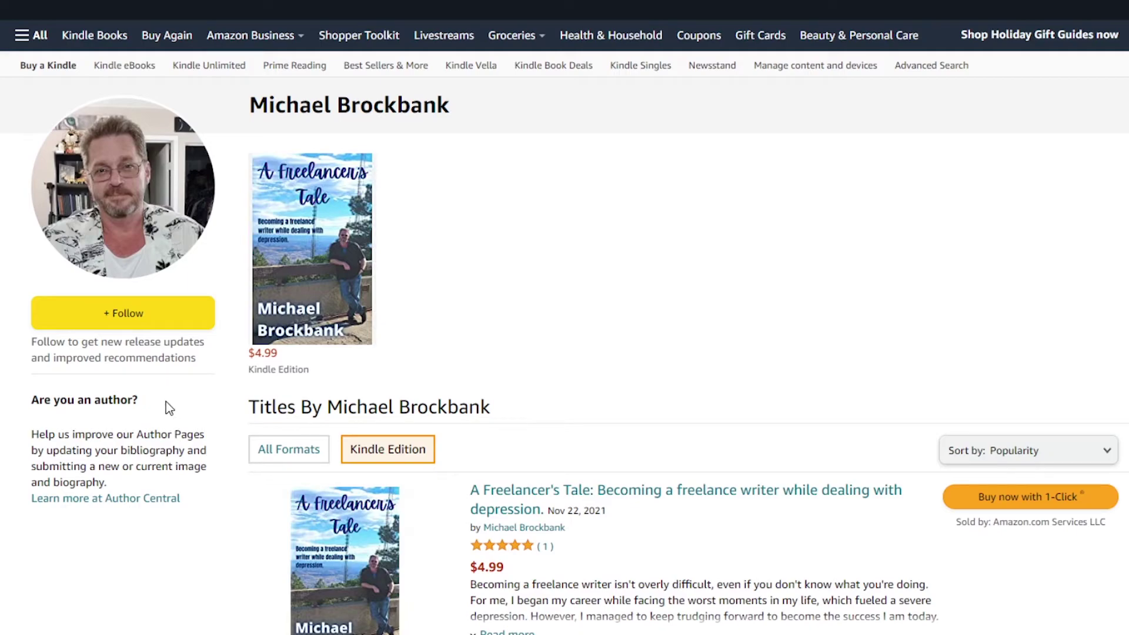
scroll(176, 432, down, 4)
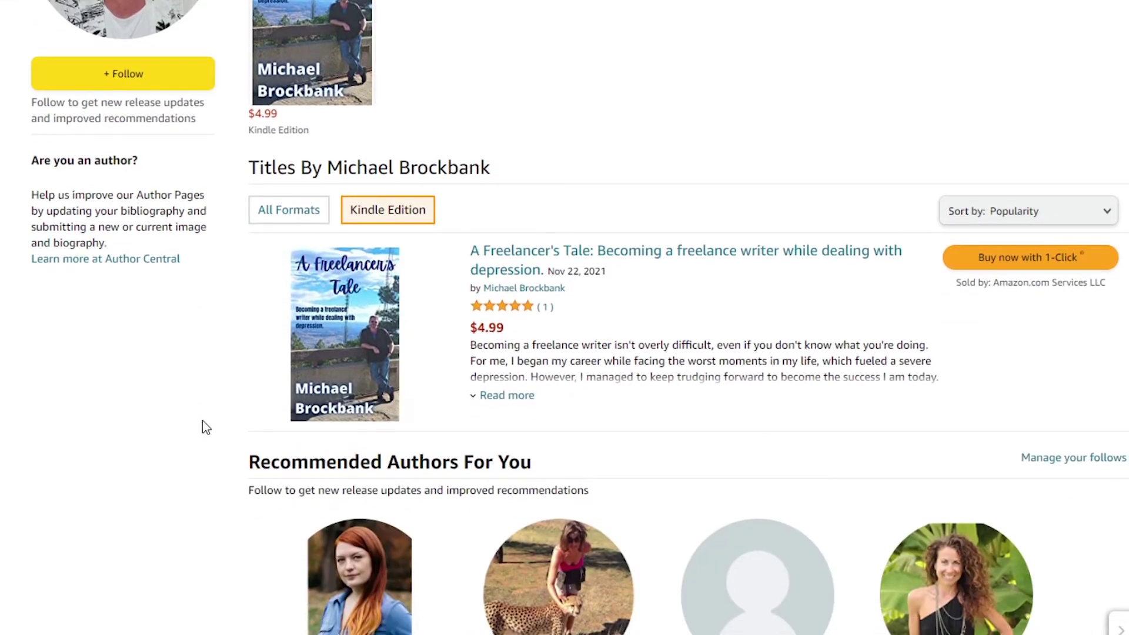
scroll(205, 428, up, 3)
scroll(203, 424, down, 2)
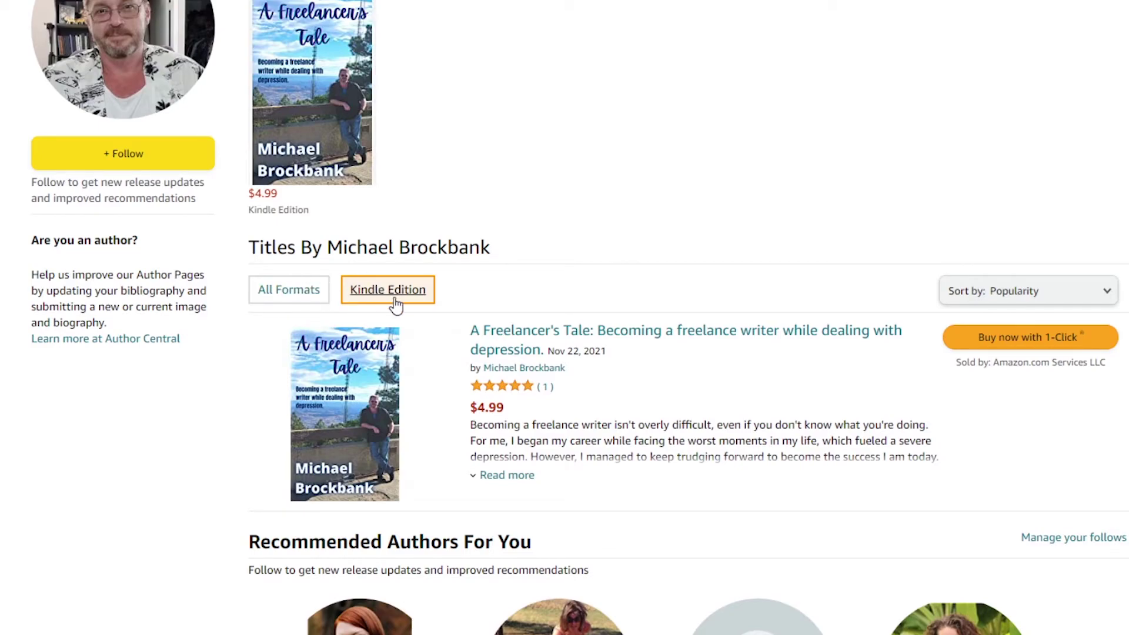
scroll(671, 408, up, 3)
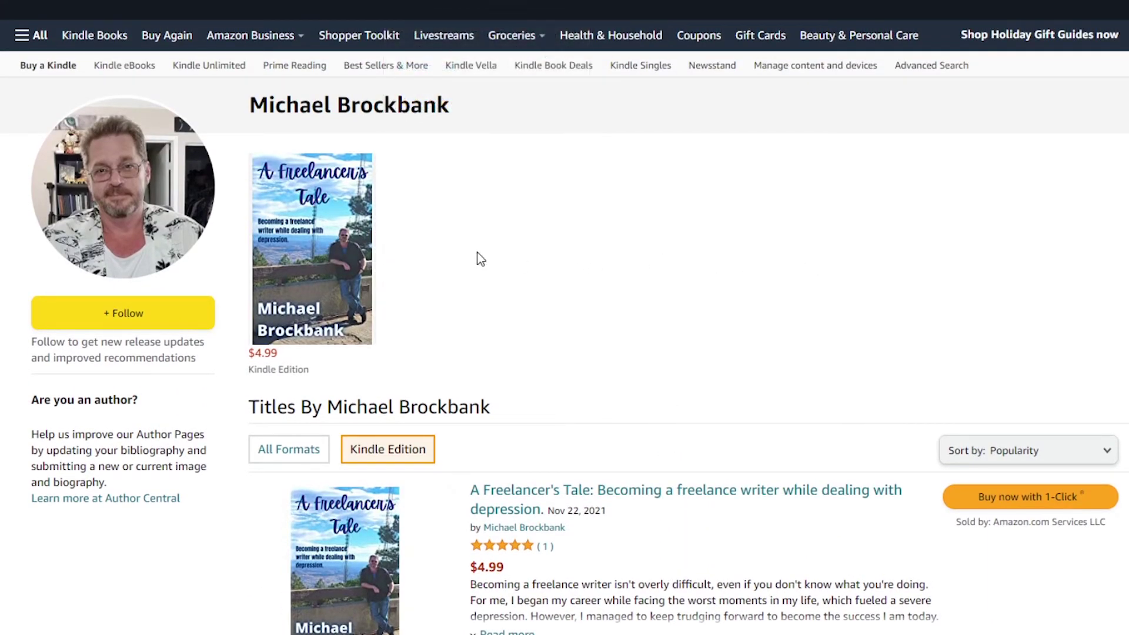
scroll(617, 340, down, 2)
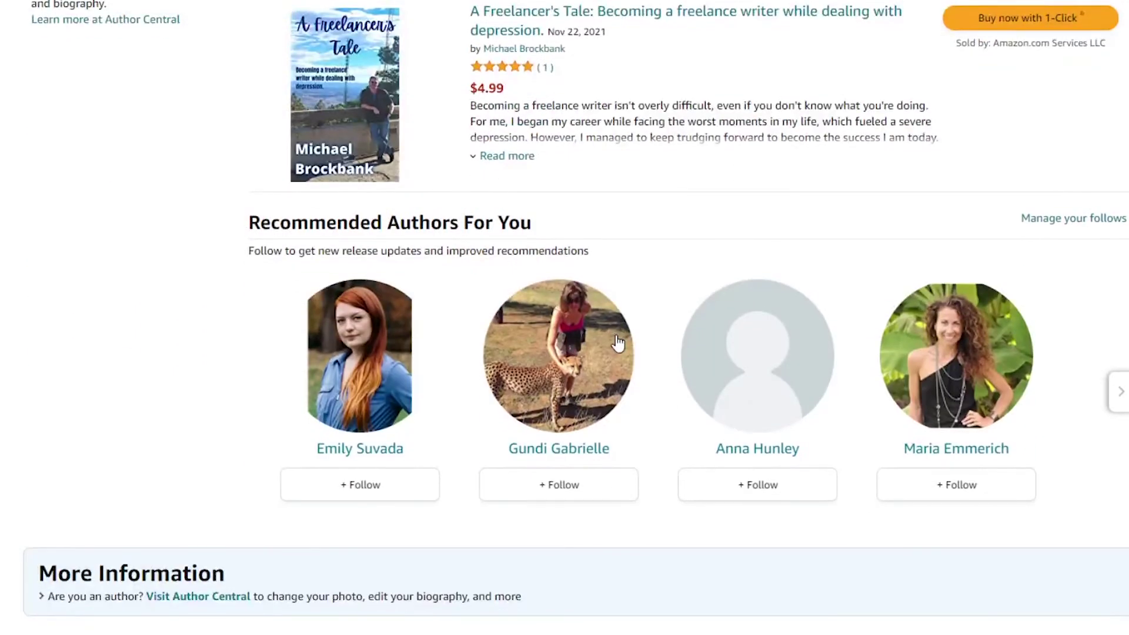
scroll(139, 320, down, 5)
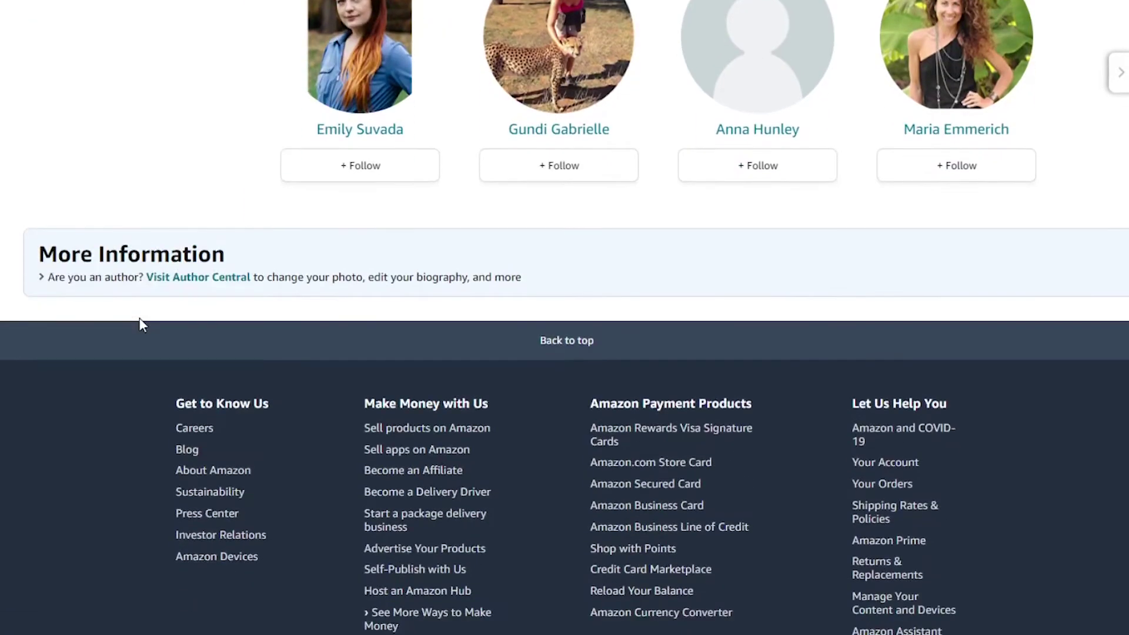
scroll(140, 320, up, 12)
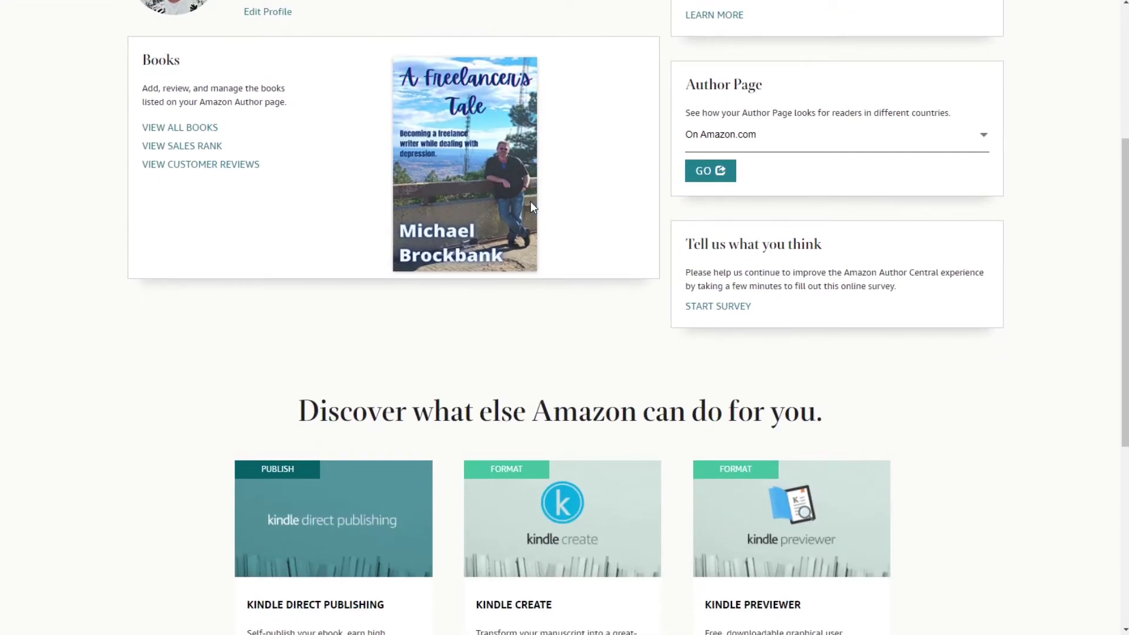
scroll(531, 201, down, 5)
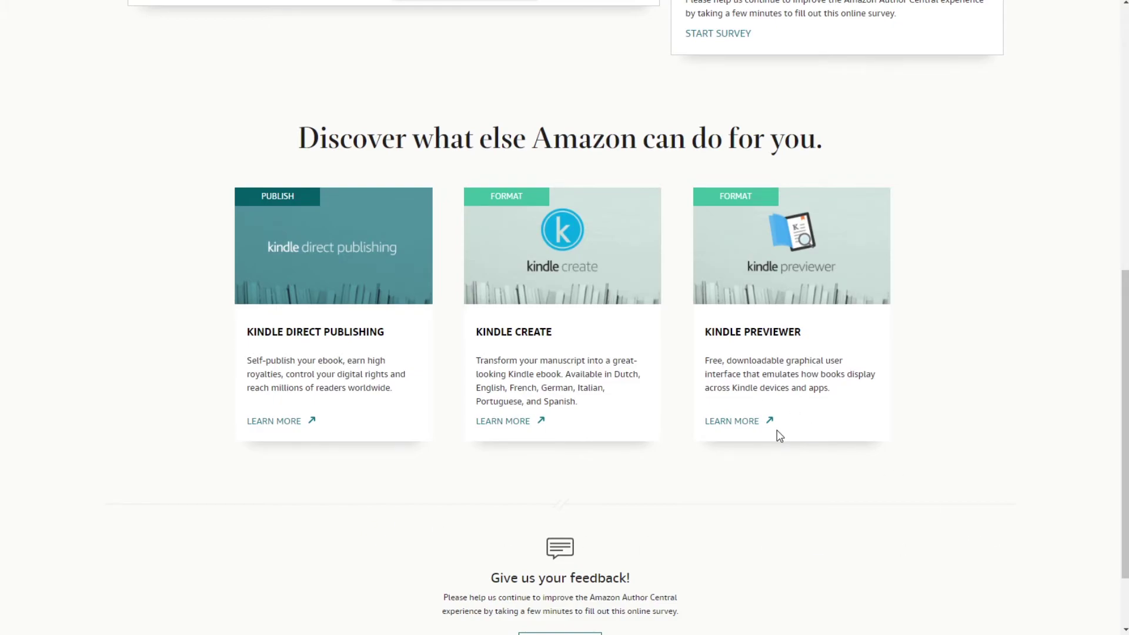
Step: Open Edit Profile from Home and scroll down to the Photos and Videos section
scroll(139, 393, up, 5)
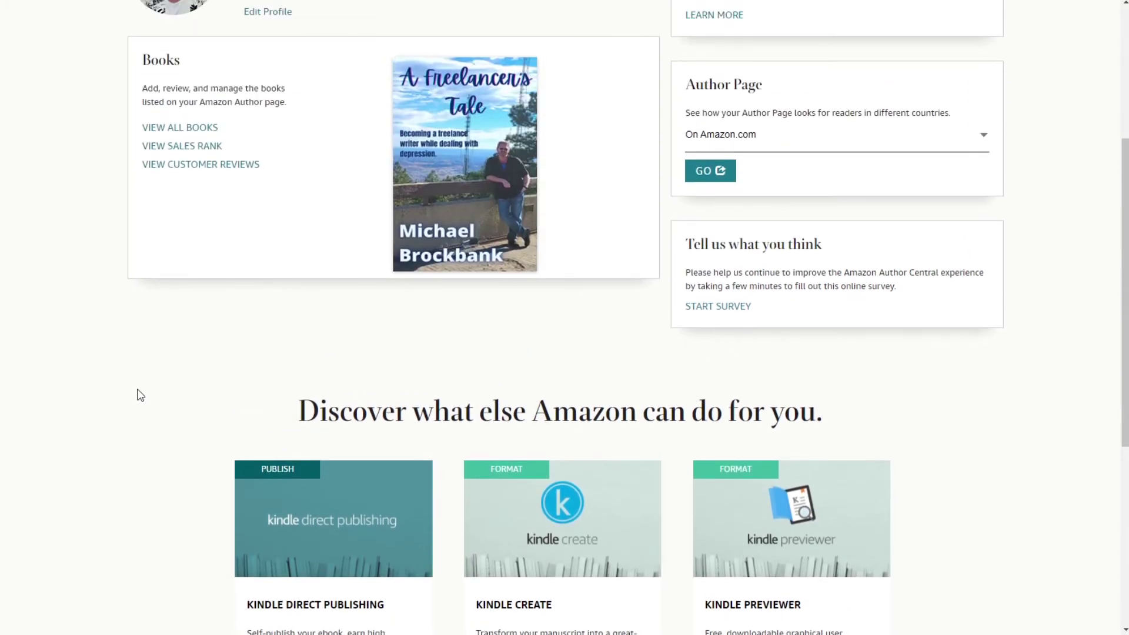
scroll(139, 394, up, 3)
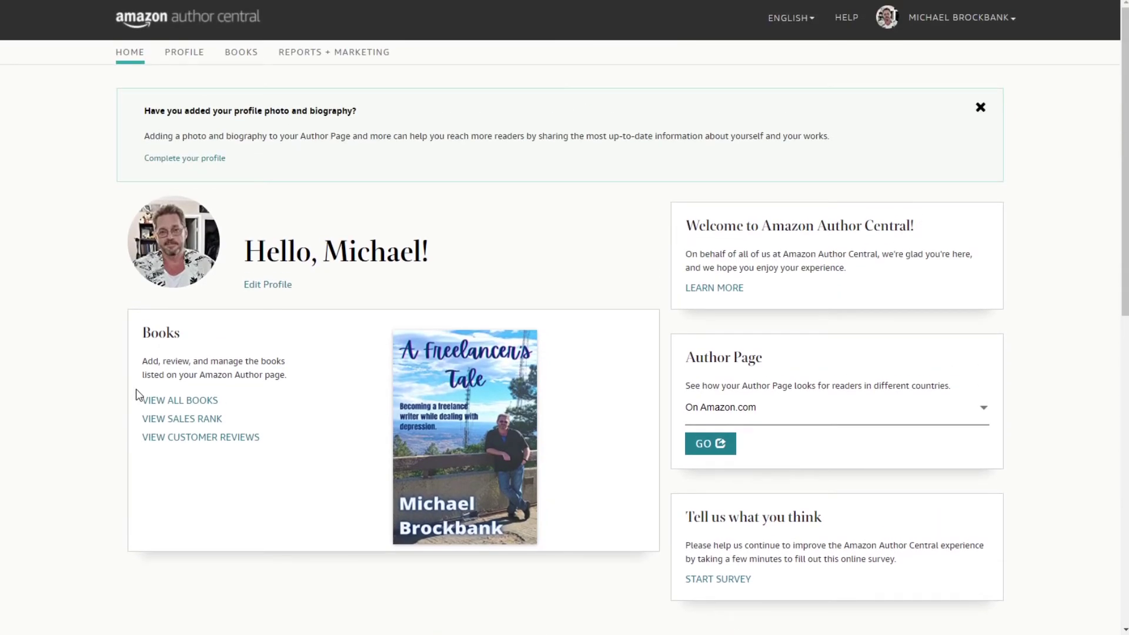
click(281, 285)
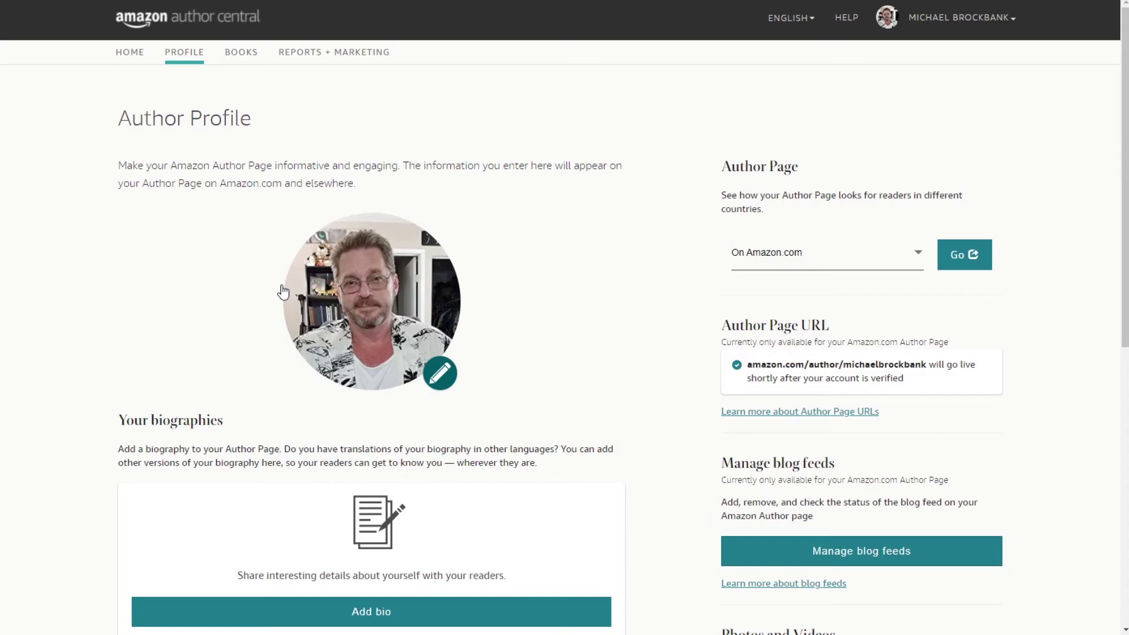
scroll(660, 245, down, 3)
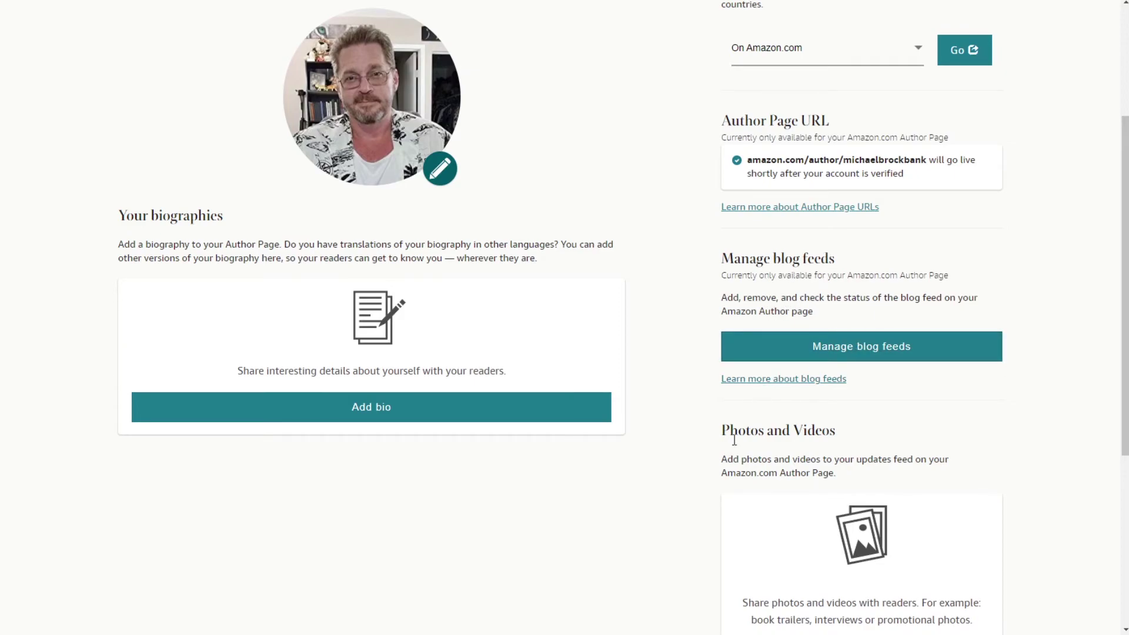
scroll(732, 438, down, 2)
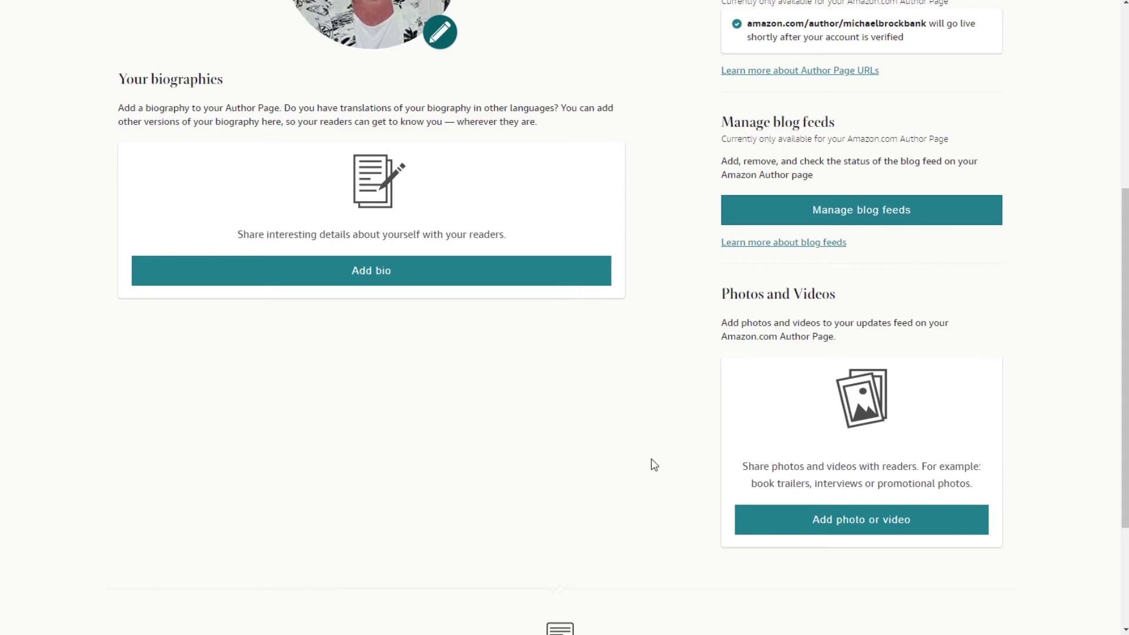
Step: Review the Upload media page for adding a photo or video, then cancel it
click(873, 528)
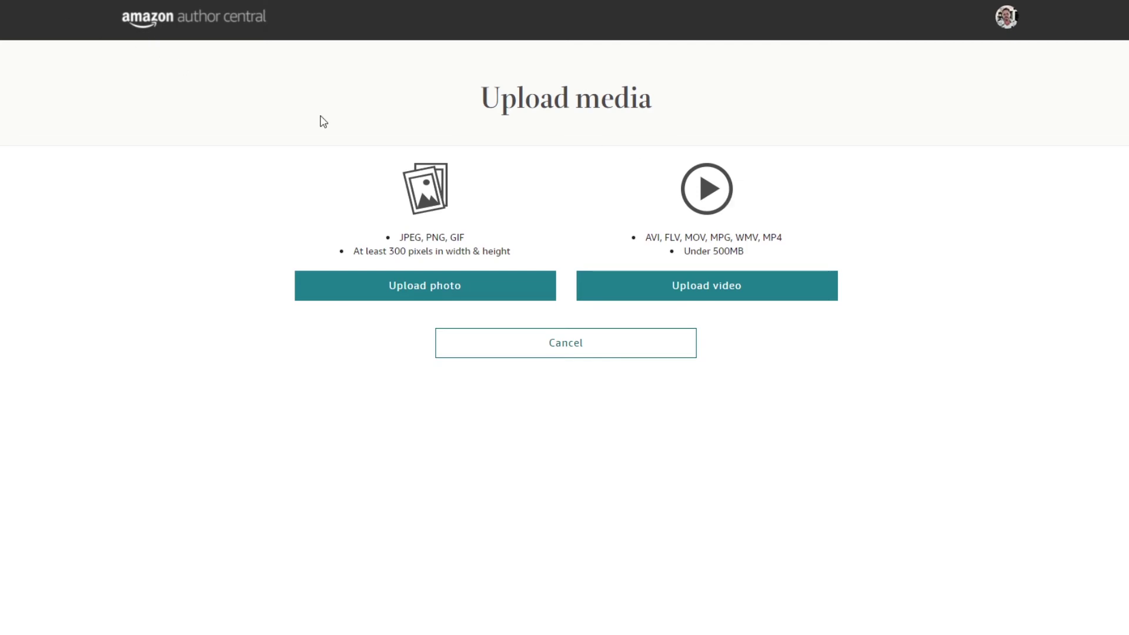
click(554, 350)
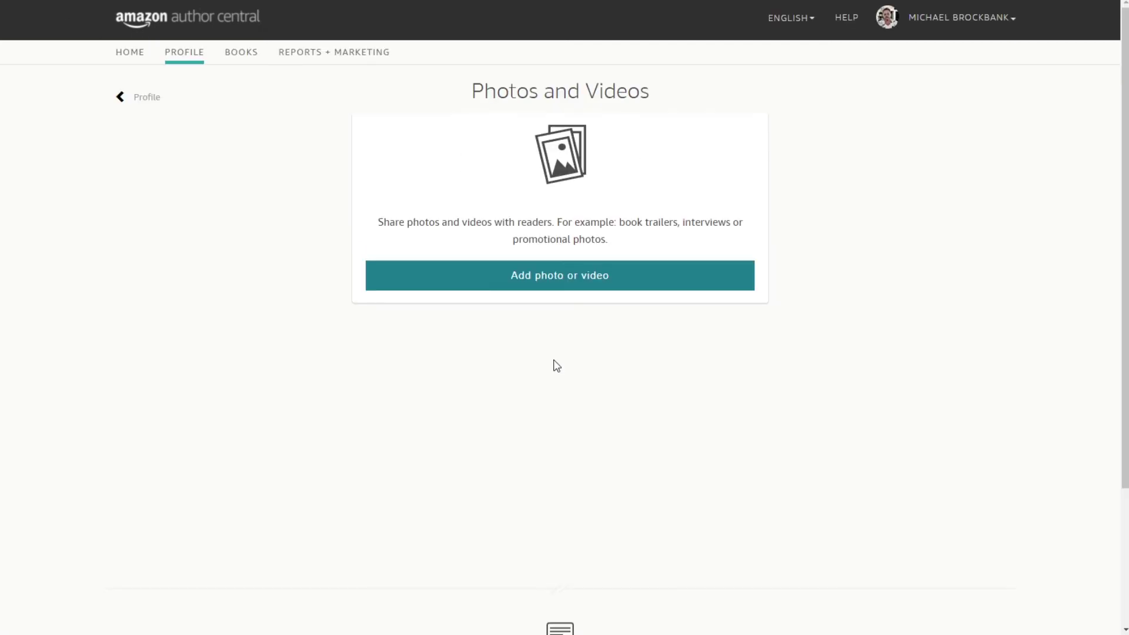
Step: Return to the HOME dashboard showing the profile photo and A Freelancer's Tale
click(132, 61)
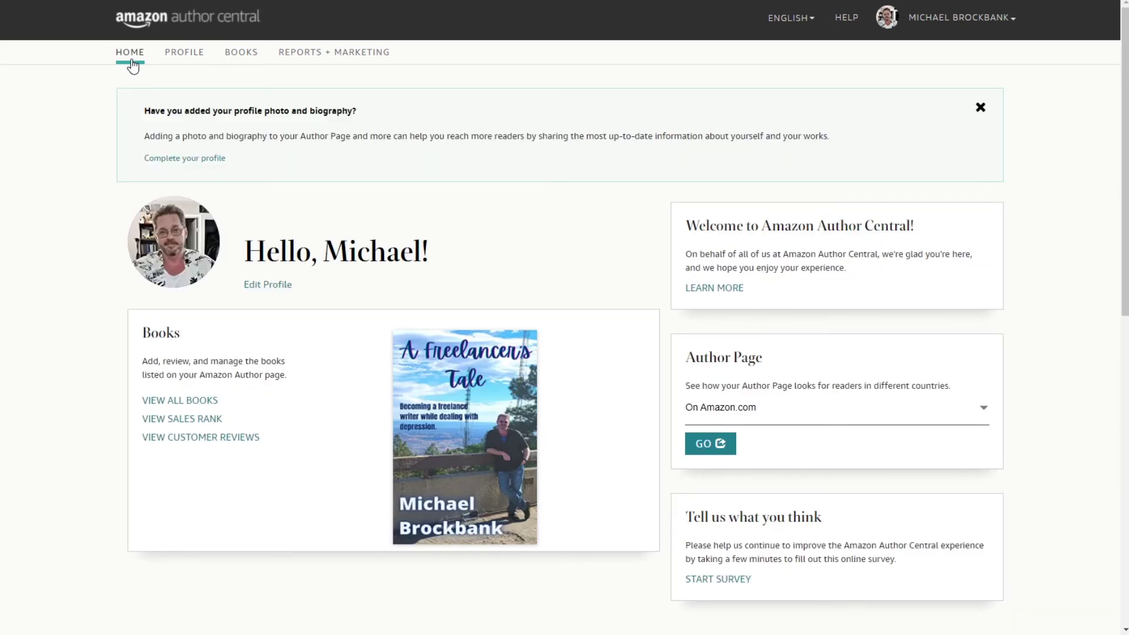